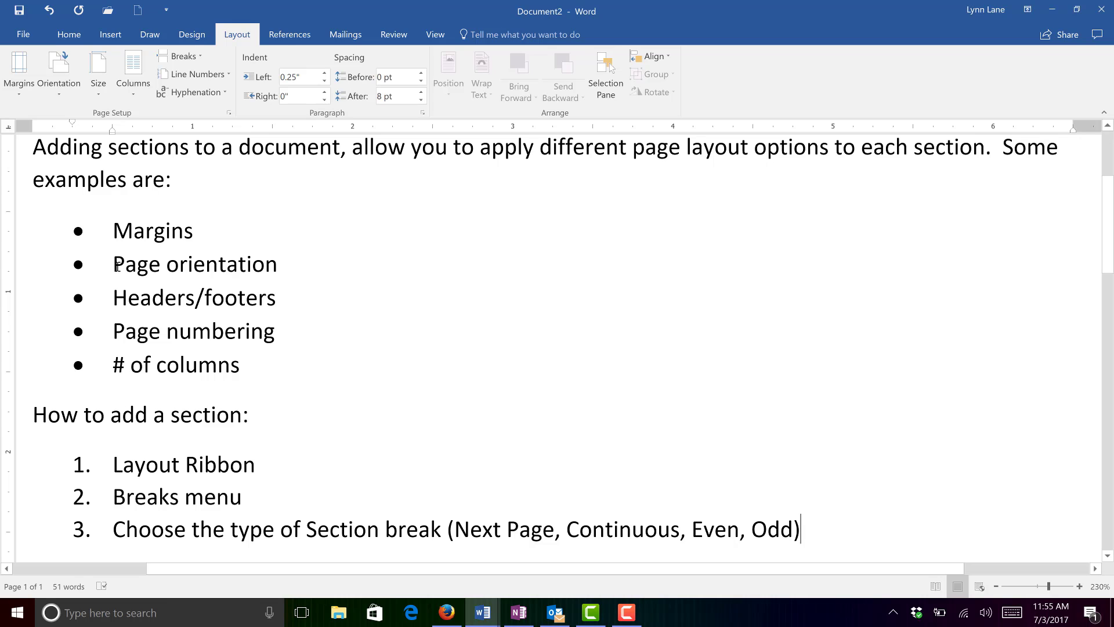
{"action": "left_click", "coordinate": [57, 96]}
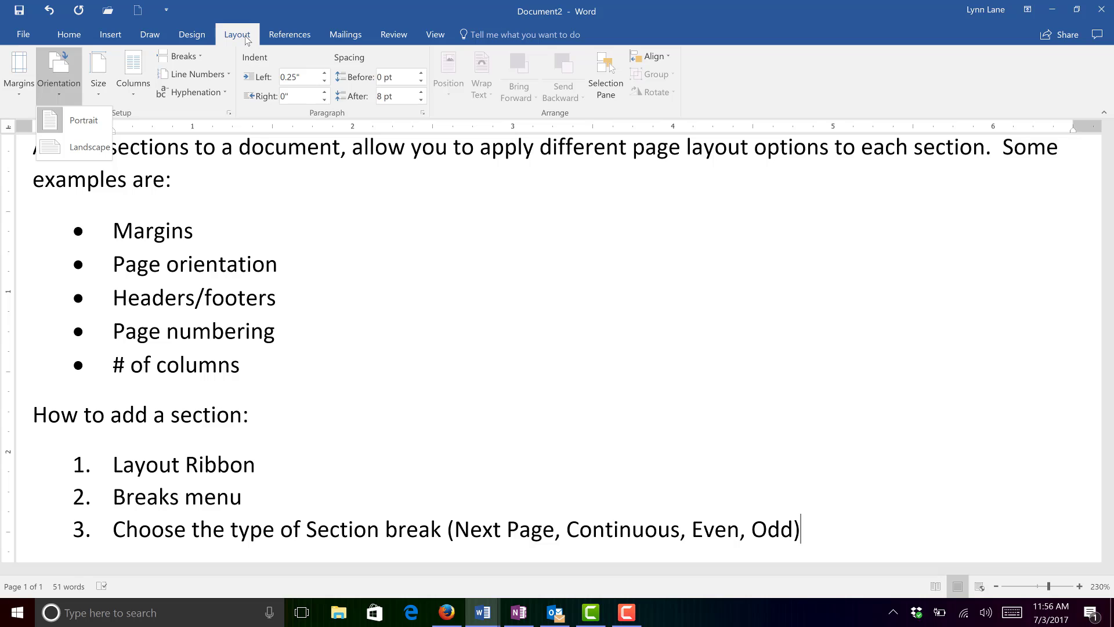
{"action": "left_click", "coordinate": [202, 58]}
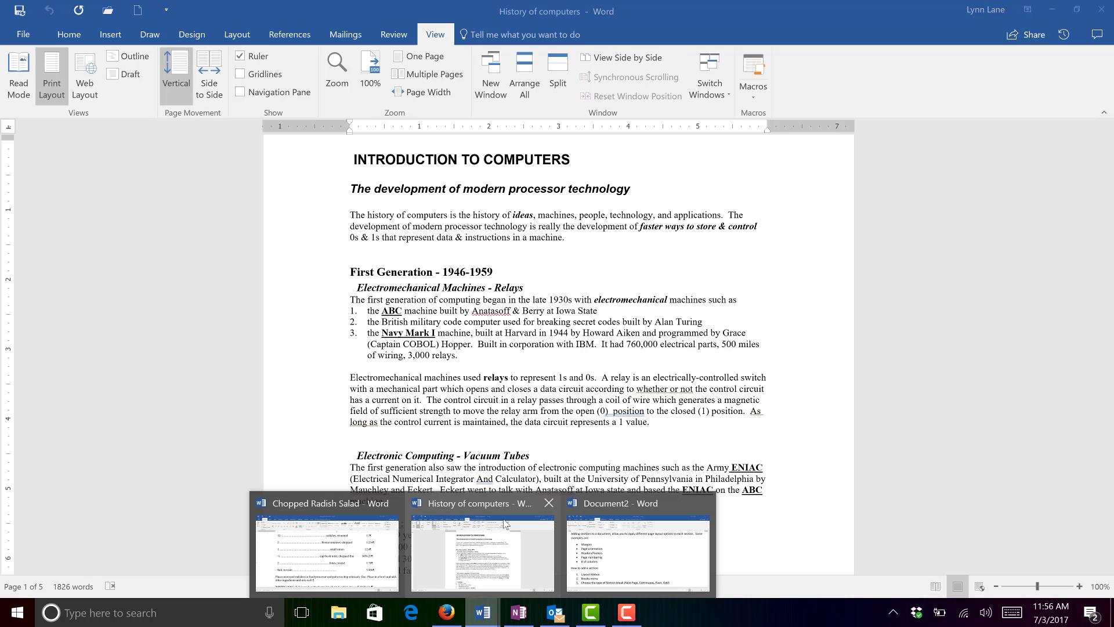
Step: Switch to the History of computers document and display it in multiple-page view
{"action": "left_click", "coordinate": [504, 522]}
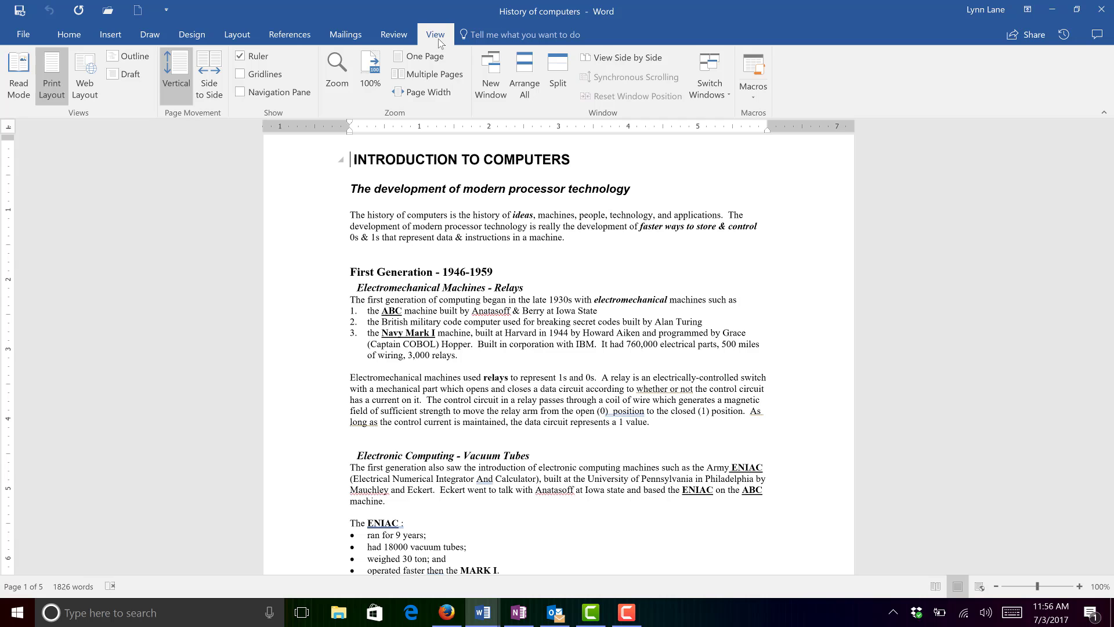
{"action": "left_click", "coordinate": [434, 76]}
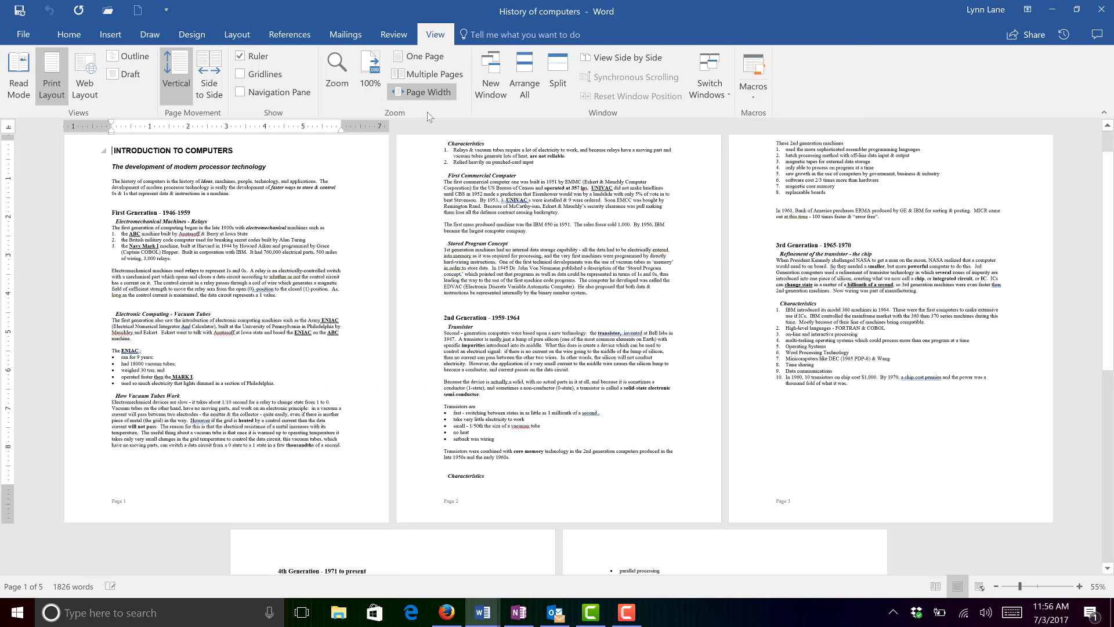
Step: Insert a Next Page section break before the "2nd Generation - 1959-1964" heading
{"action": "left_click", "coordinate": [445, 316]}
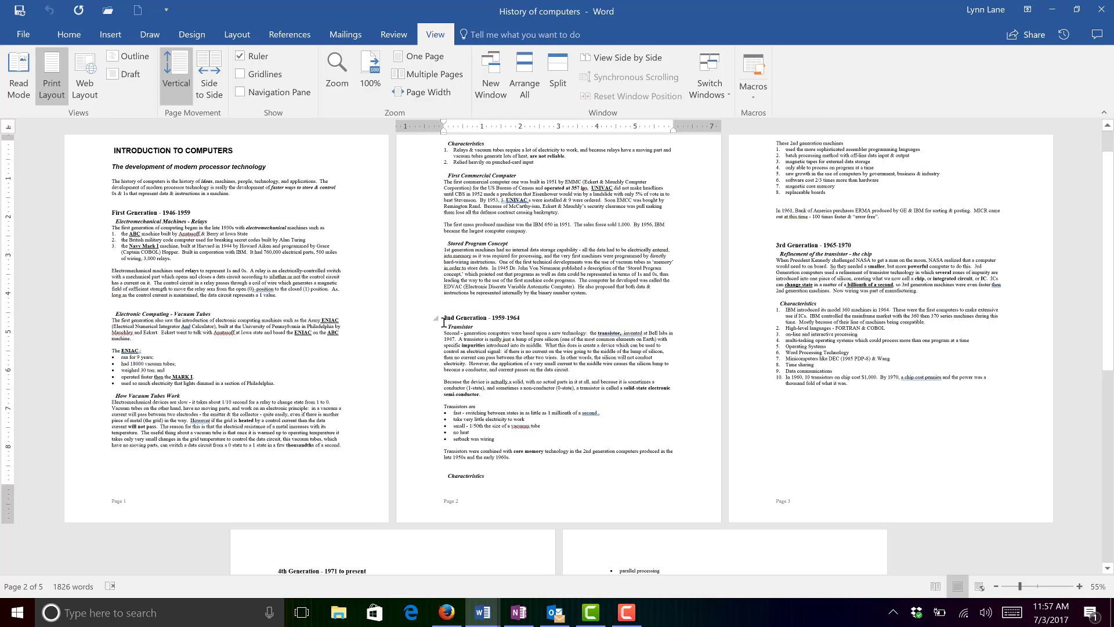
{"action": "left_click", "coordinate": [235, 36]}
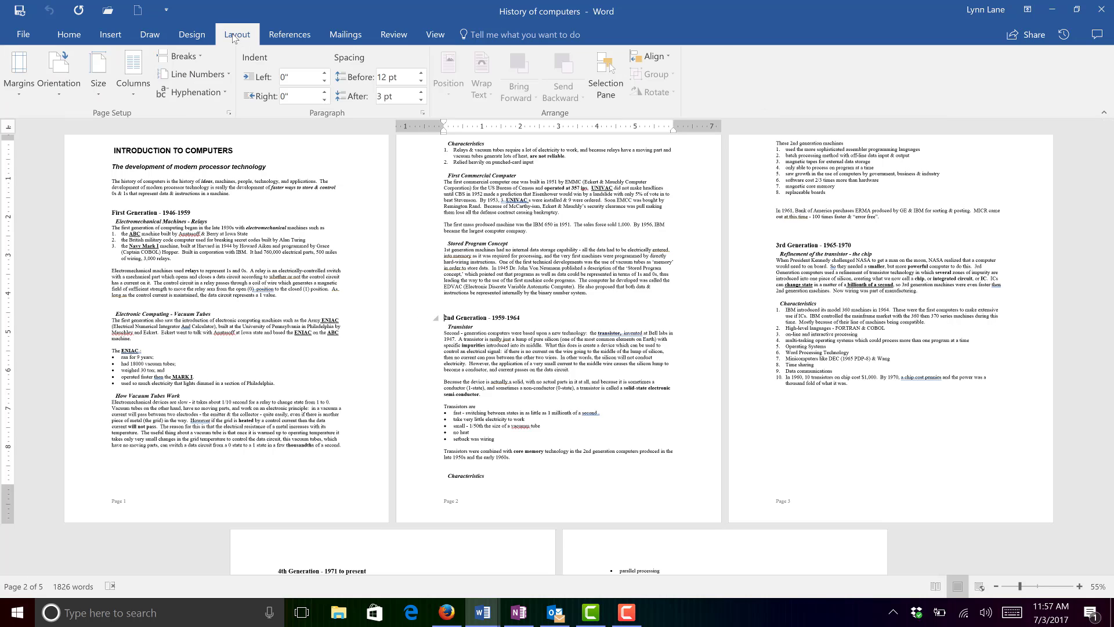
{"action": "left_click", "coordinate": [203, 57]}
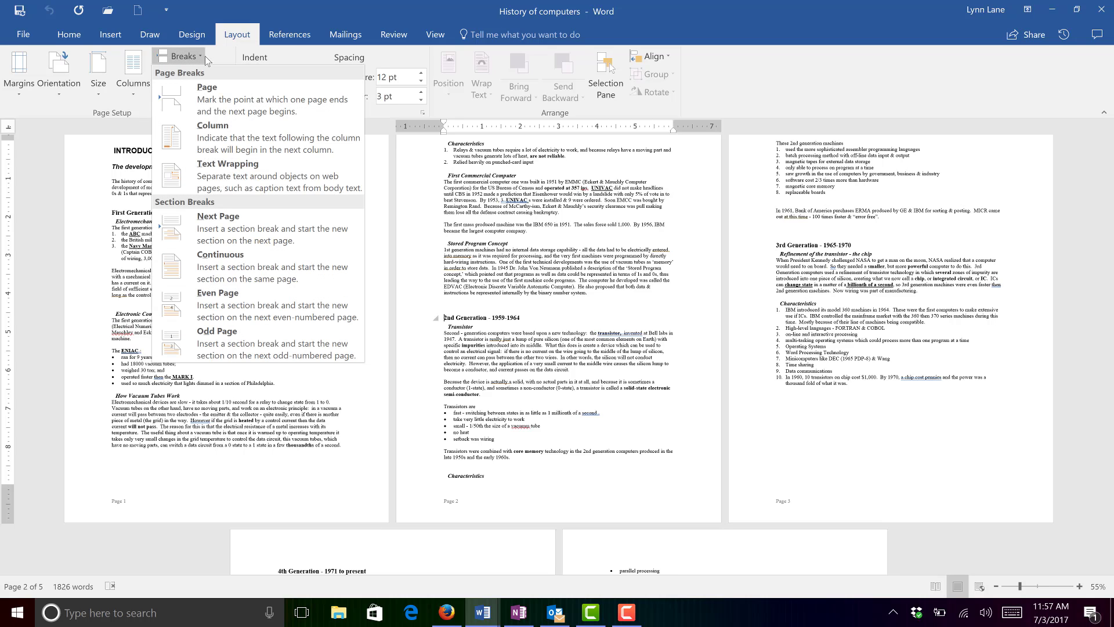
{"action": "left_click", "coordinate": [230, 227]}
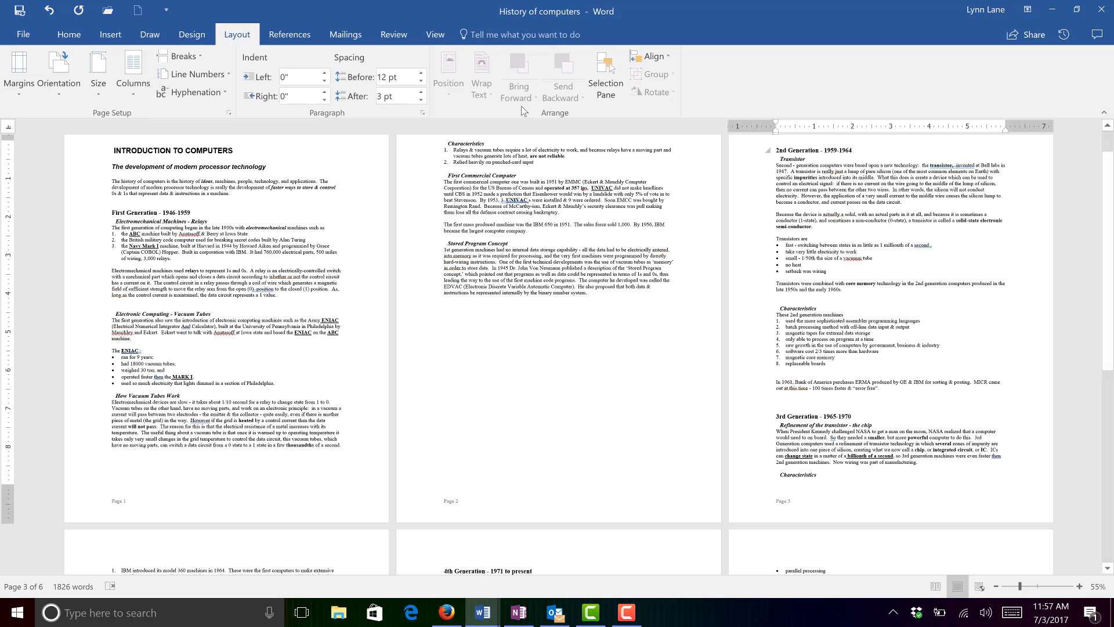
Step: Show the document's formatting marks and locate the section break at the end of the First Generation text
{"action": "left_click", "coordinate": [65, 36]}
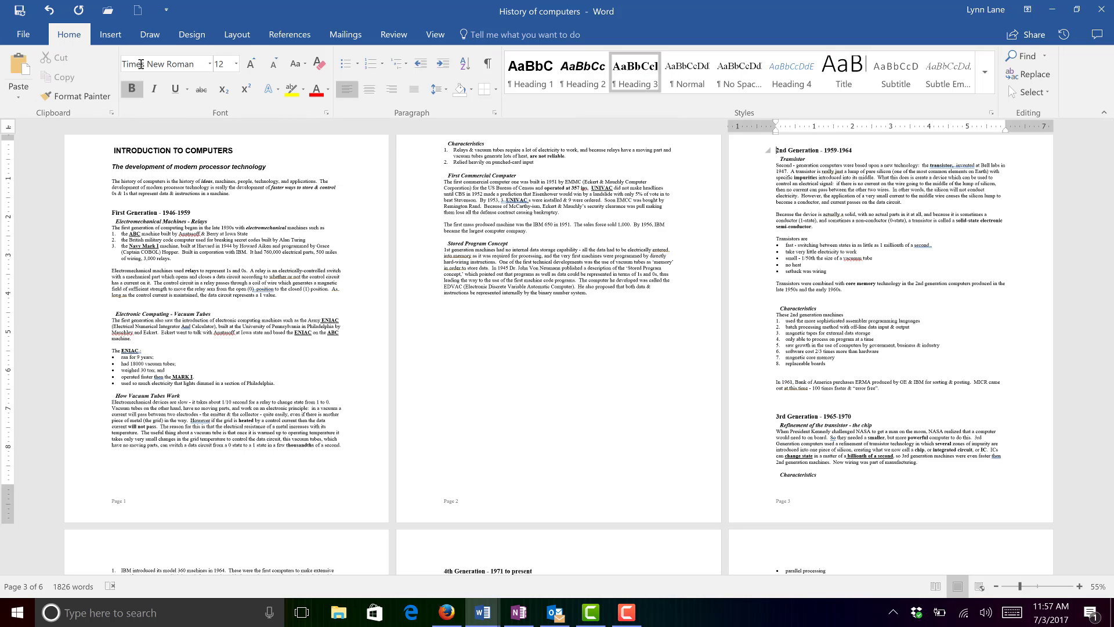
{"action": "left_click", "coordinate": [487, 63]}
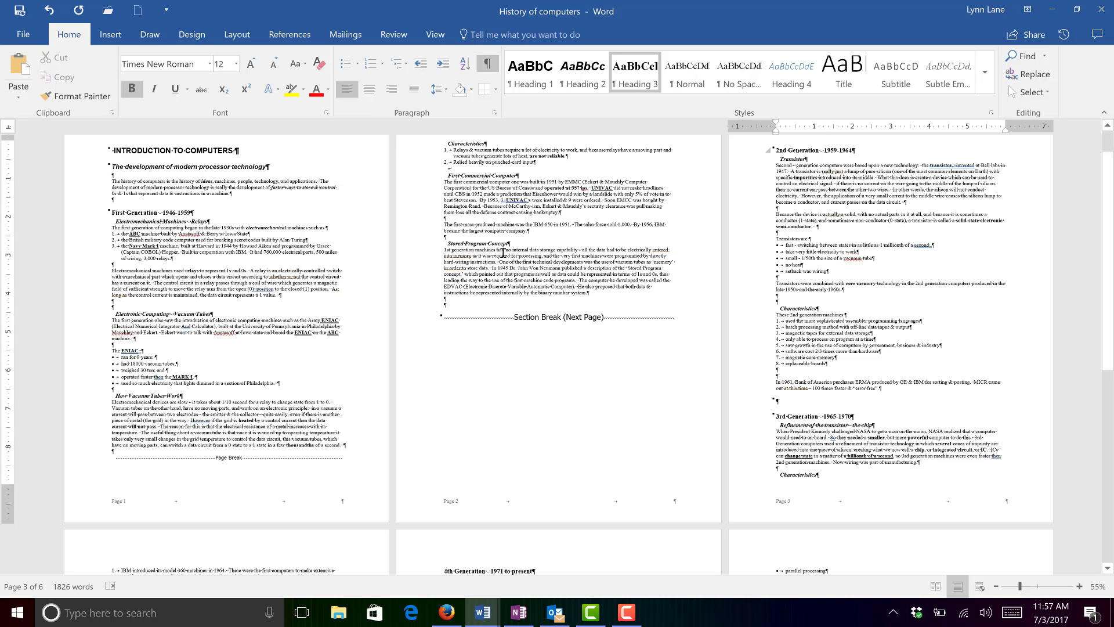
{"action": "left_click", "coordinate": [421, 322]}
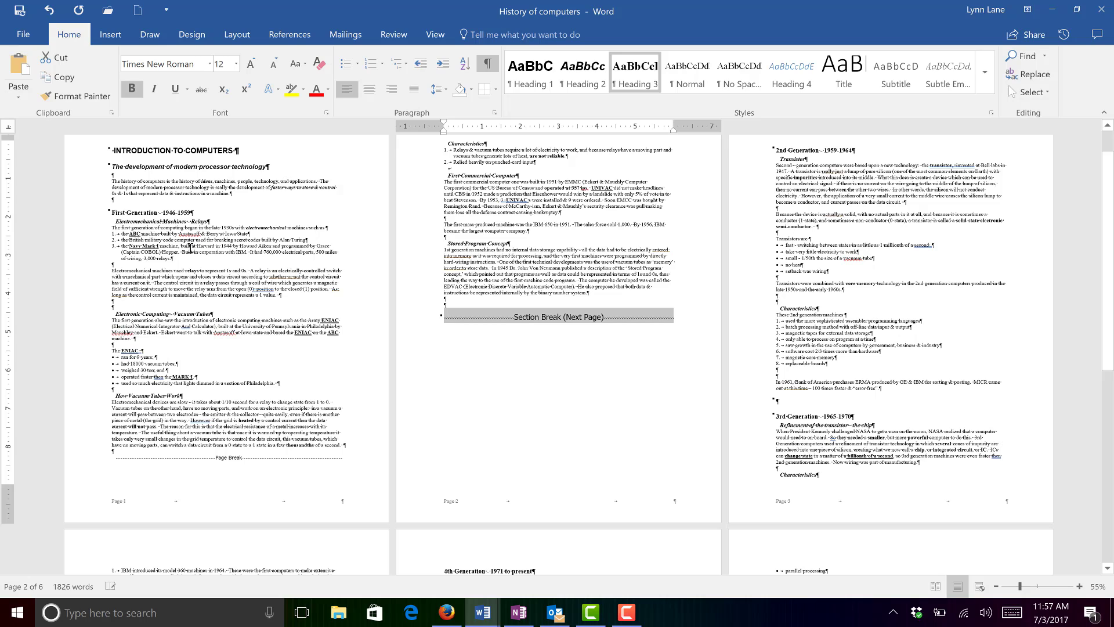
{"action": "left_click", "coordinate": [815, 180]}
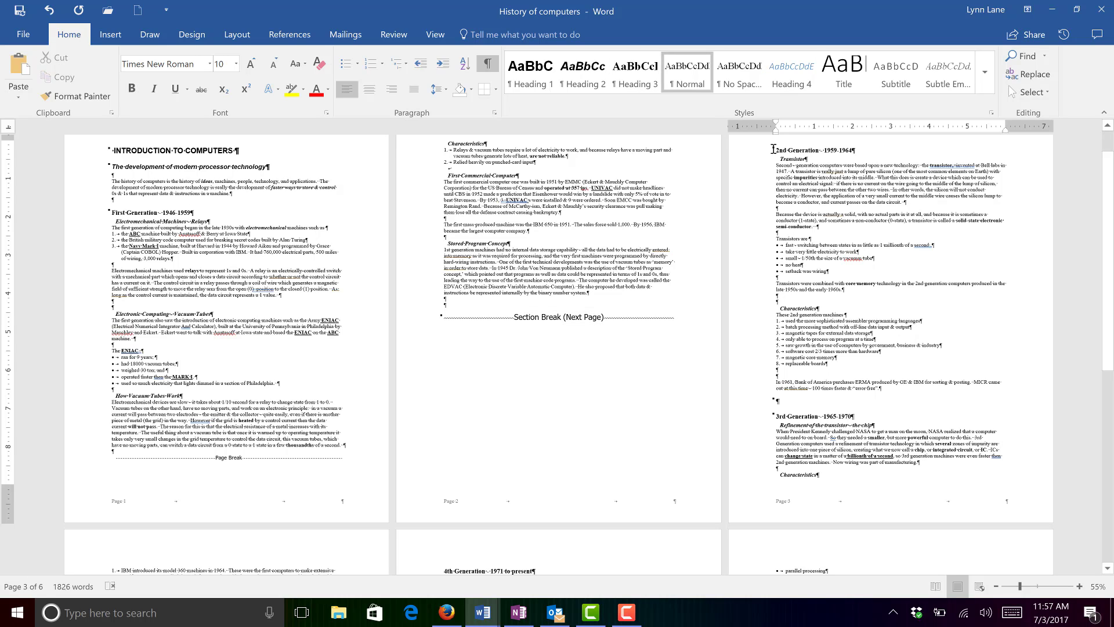
Step: Insert a Next Page section break before the "3rd Generation - 1965-1970" heading
{"action": "left_click", "coordinate": [777, 417]}
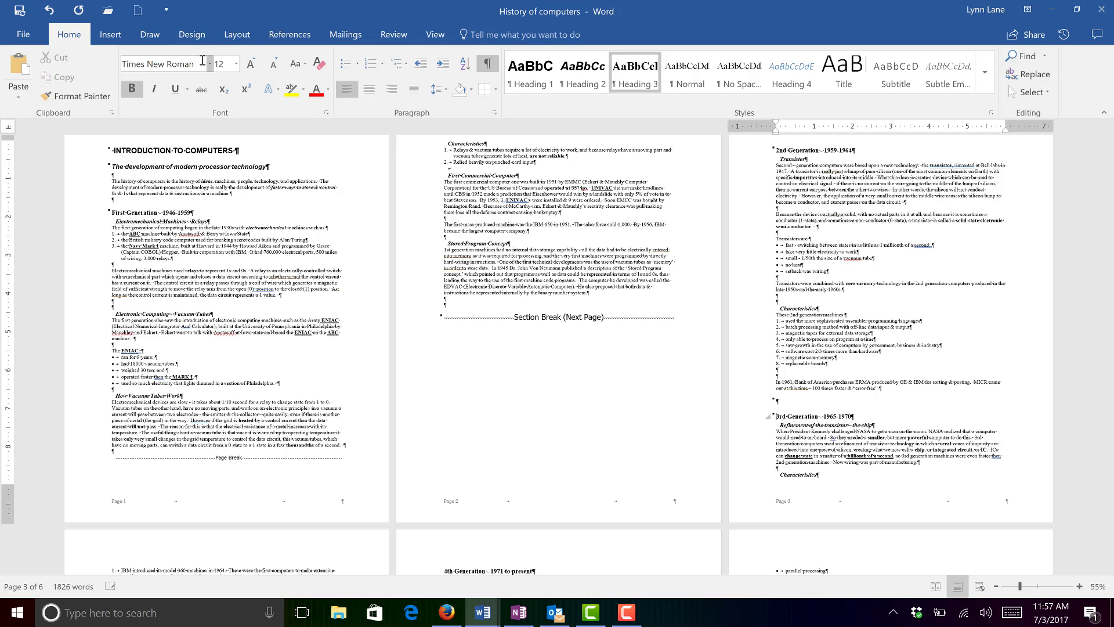
{"action": "left_click", "coordinate": [229, 36]}
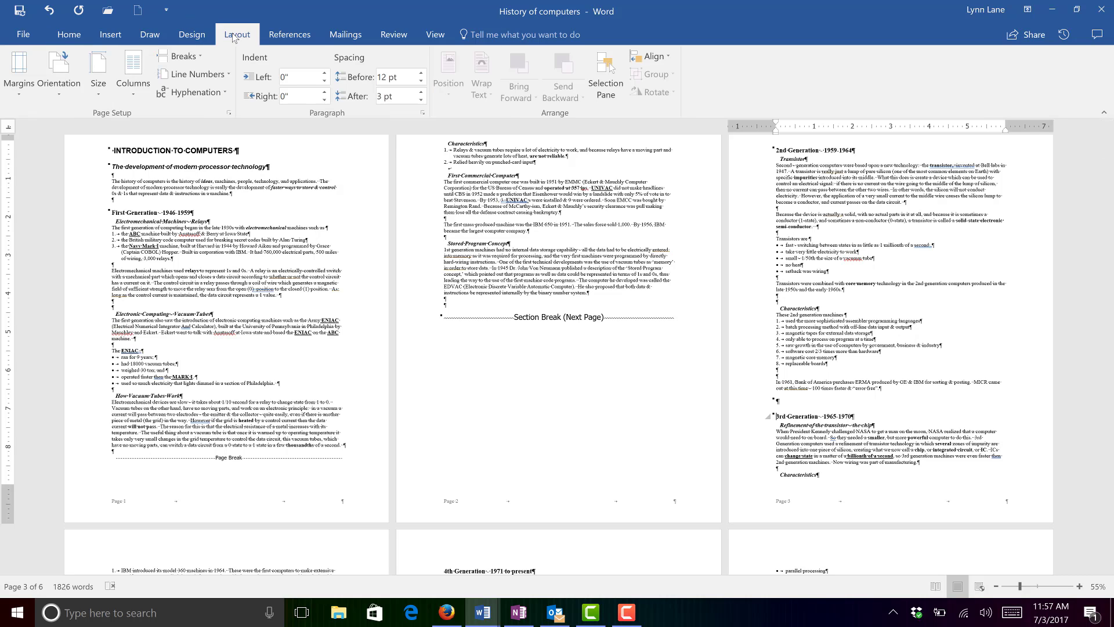
{"action": "left_click", "coordinate": [194, 58]}
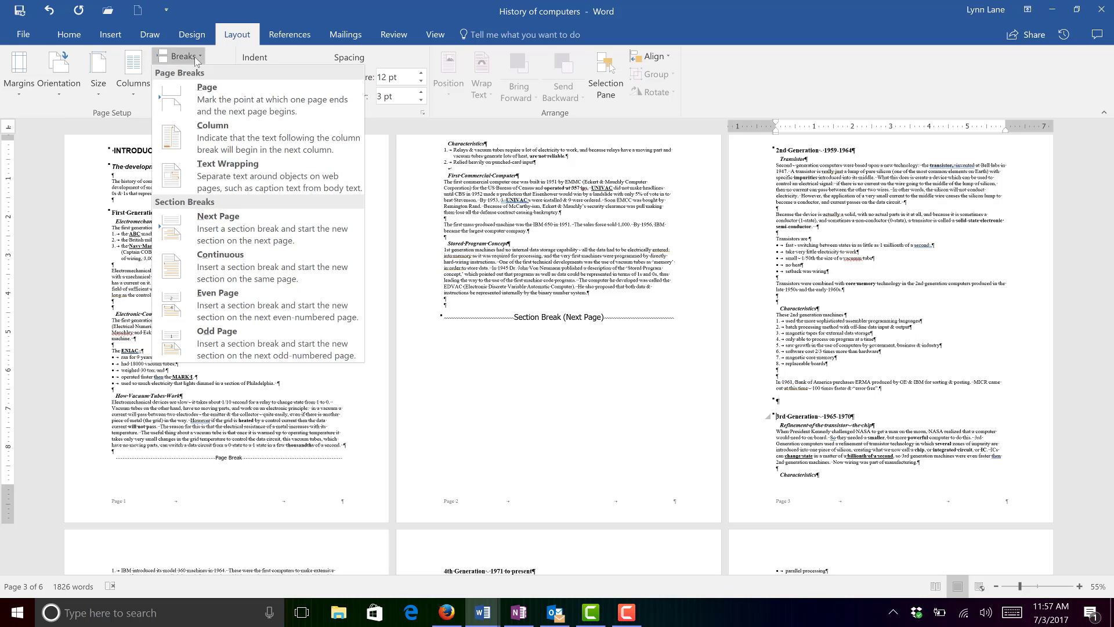
{"action": "left_click", "coordinate": [212, 223]}
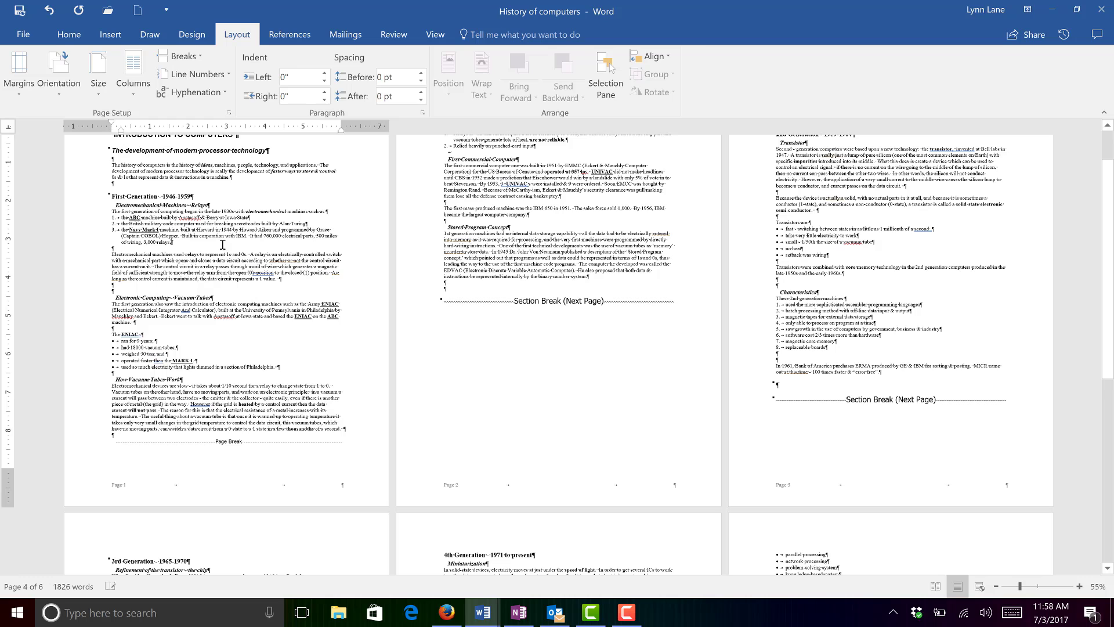
Step: Highlight the text of the first and second sections to examine what each section break encloses
{"action": "left_click_drag", "start_coordinate": [165, 186], "coordinate": [514, 281]}
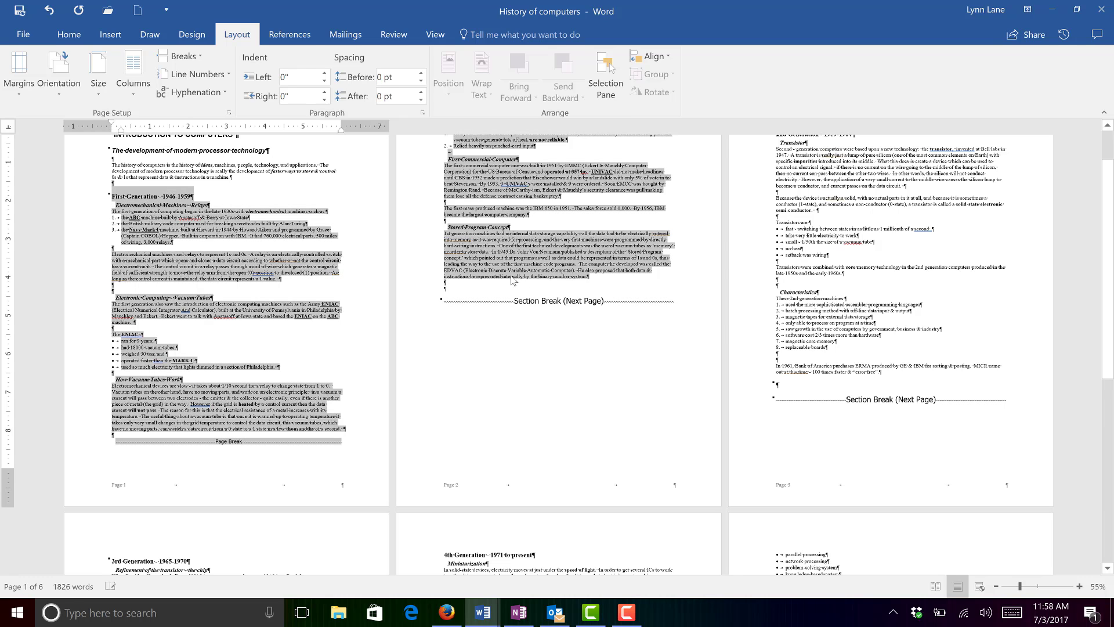
{"action": "left_click", "coordinate": [809, 175]}
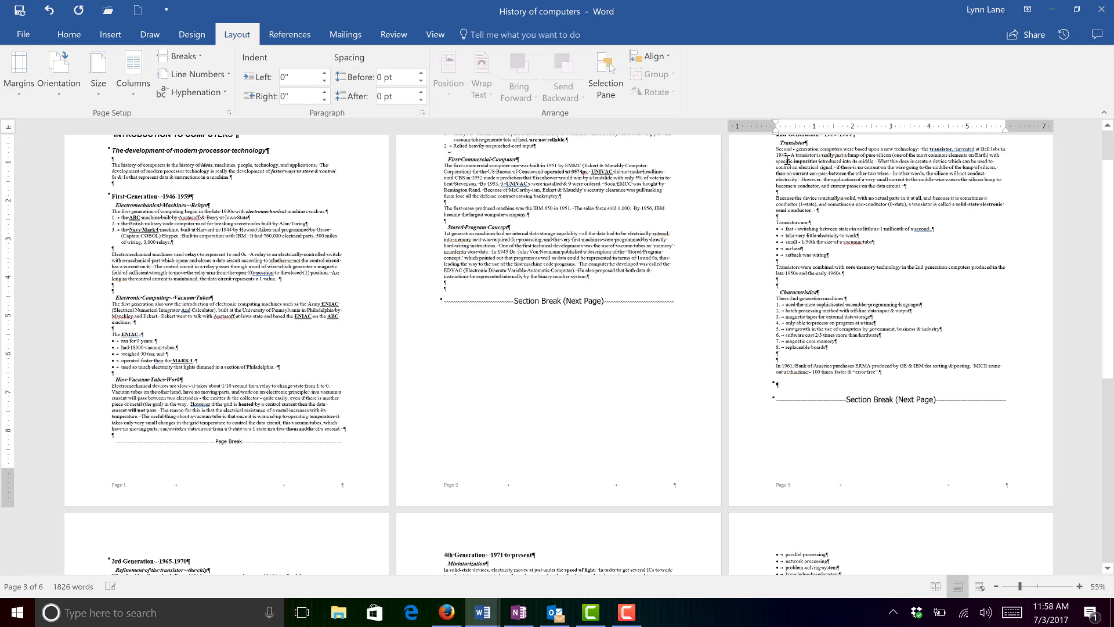
{"action": "left_click_drag", "start_coordinate": [787, 161], "coordinate": [777, 386]}
{"action": "scroll", "coordinate": [430, 365], "scroll_direction": "down", "scroll_amount": 3}
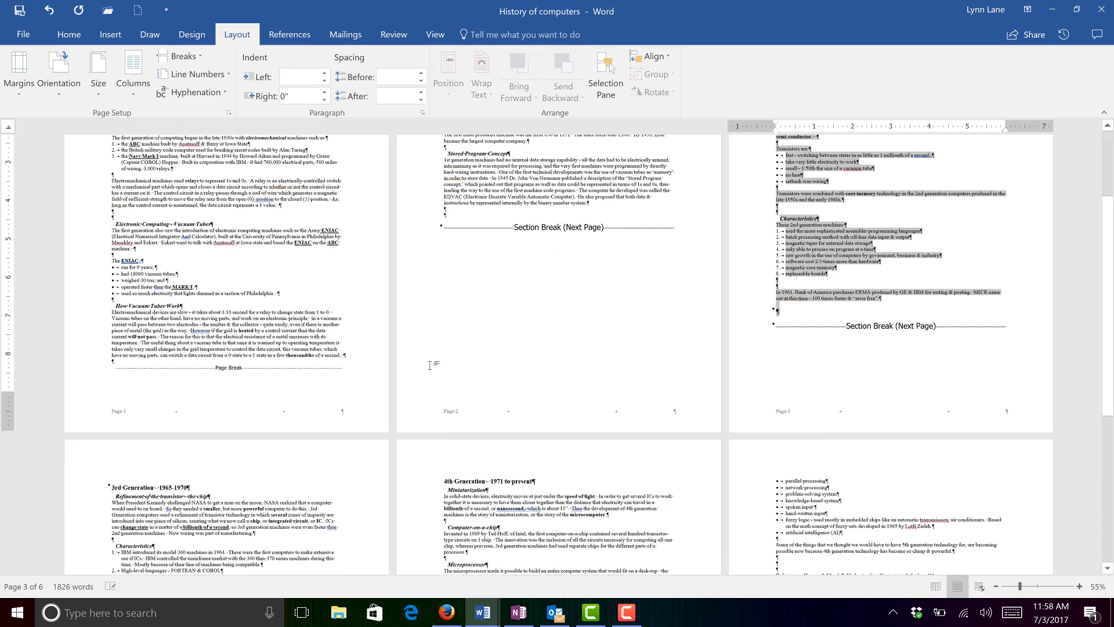
{"action": "left_click", "coordinate": [861, 258]}
{"action": "scroll", "coordinate": [861, 258], "scroll_direction": "up", "scroll_amount": 5}
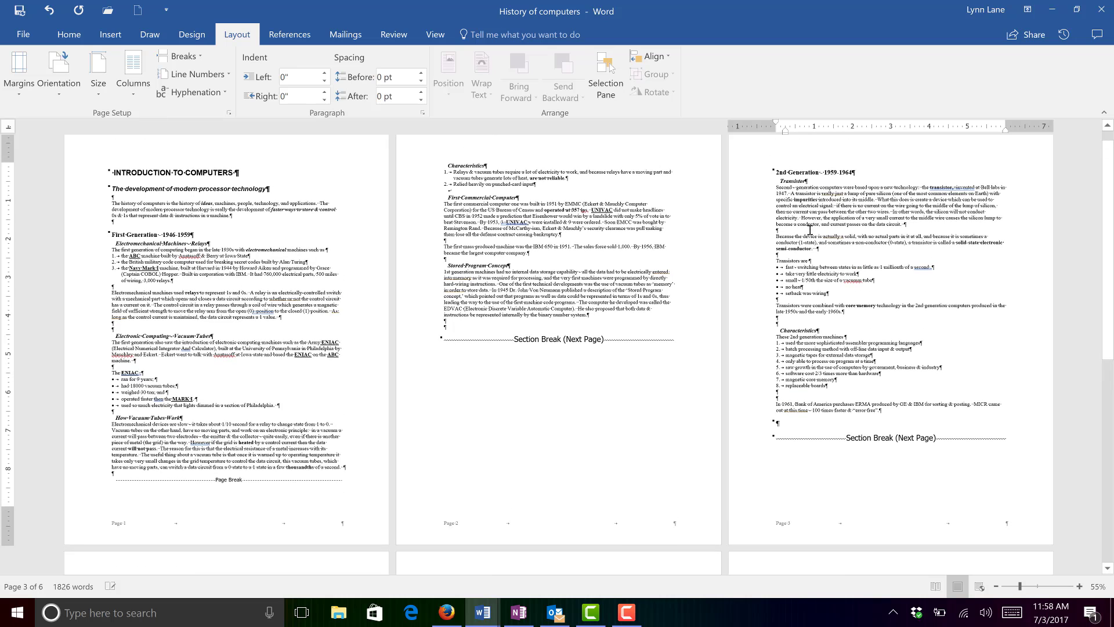
Step: Set the second section's page orientation to Landscape and review the page layout of all three sections
{"action": "left_click", "coordinate": [810, 230]}
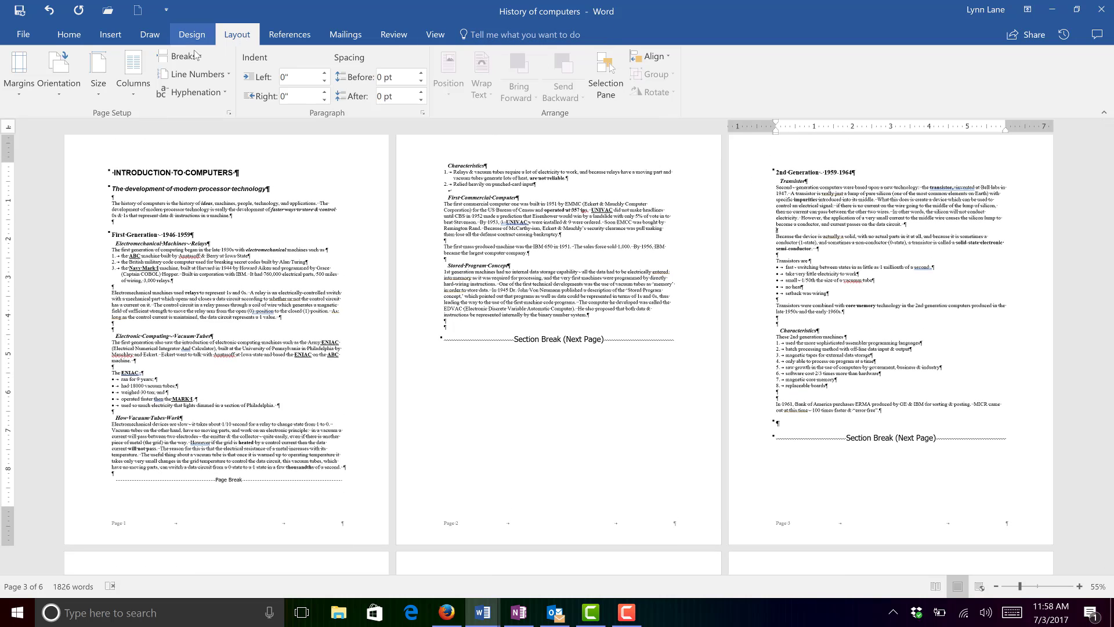
{"action": "left_click", "coordinate": [60, 103]}
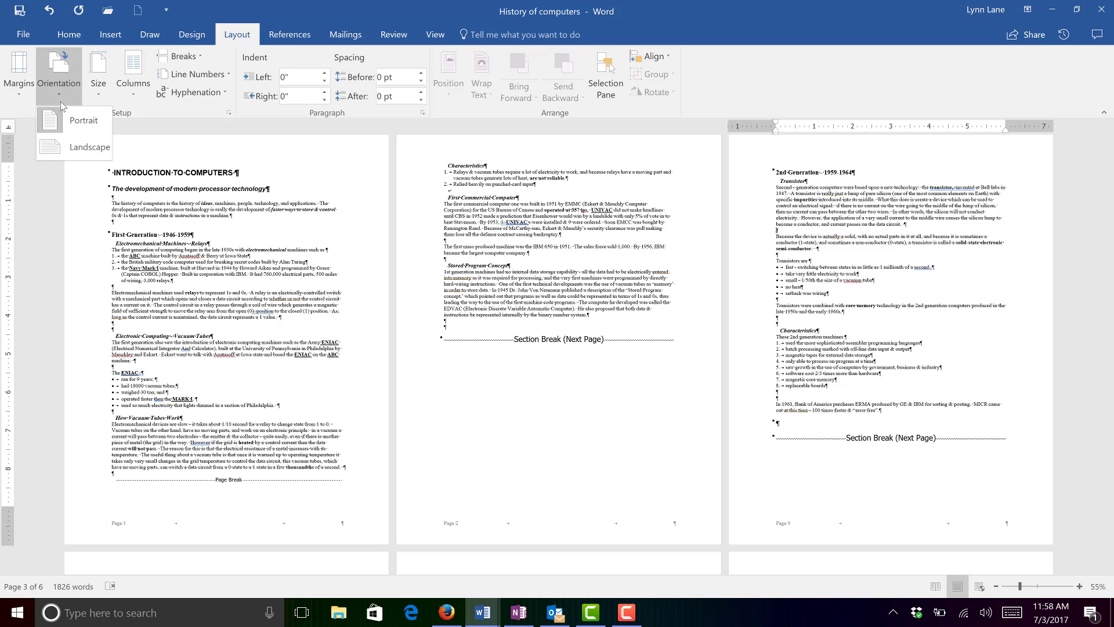
{"action": "left_click", "coordinate": [70, 146]}
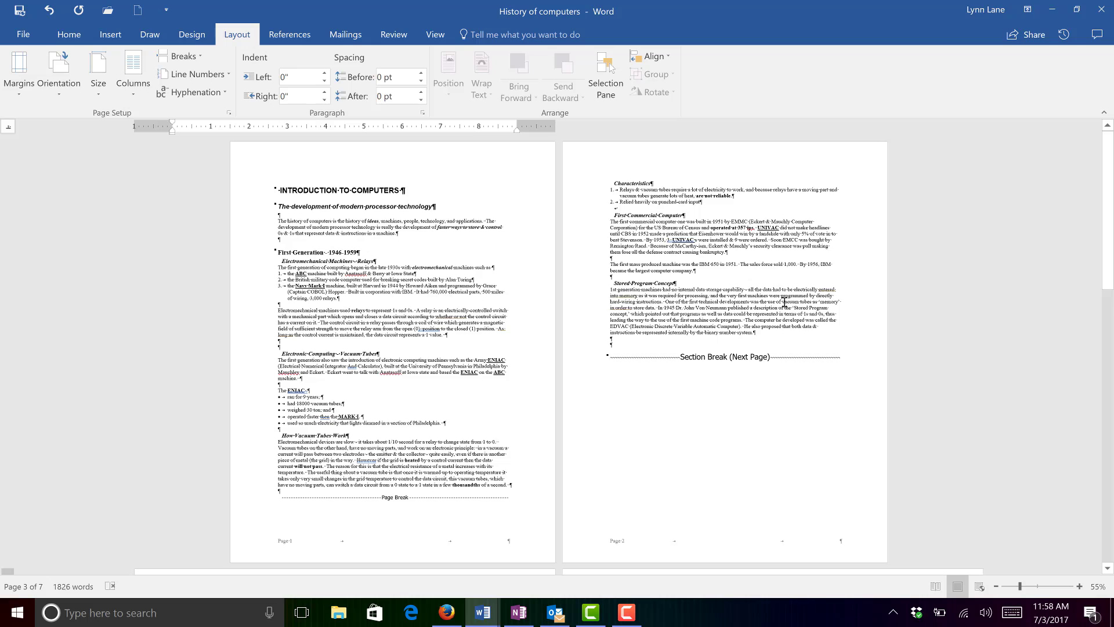
{"action": "scroll", "coordinate": [489, 282], "scroll_direction": "down", "scroll_amount": 3}
{"action": "scroll", "coordinate": [490, 282], "scroll_direction": "down", "scroll_amount": 7}
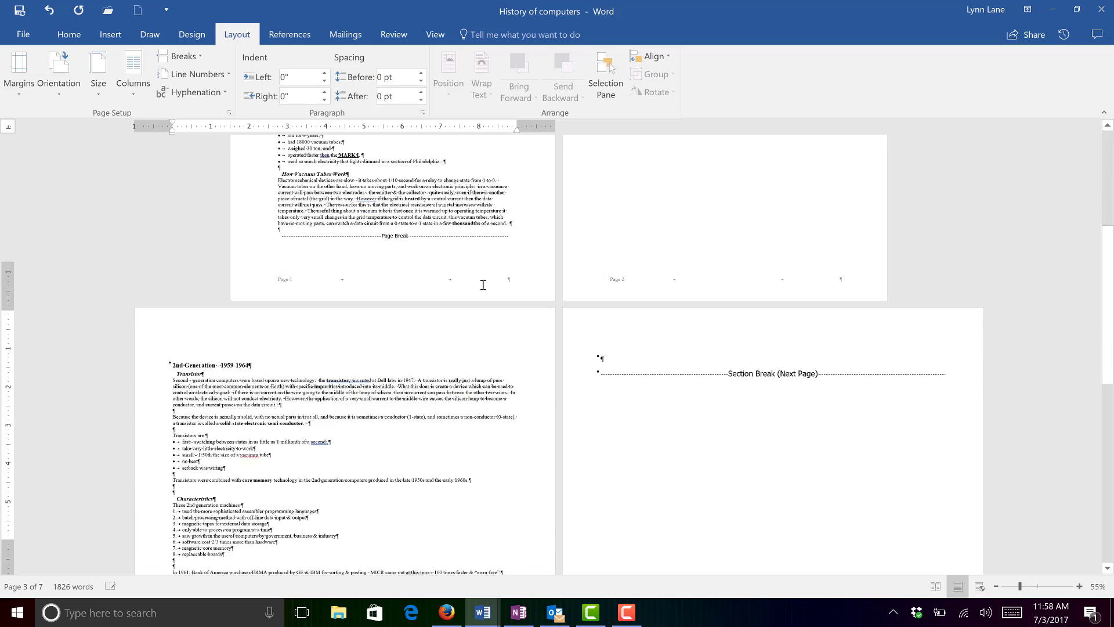
{"action": "scroll", "coordinate": [412, 329], "scroll_direction": "down", "scroll_amount": 7}
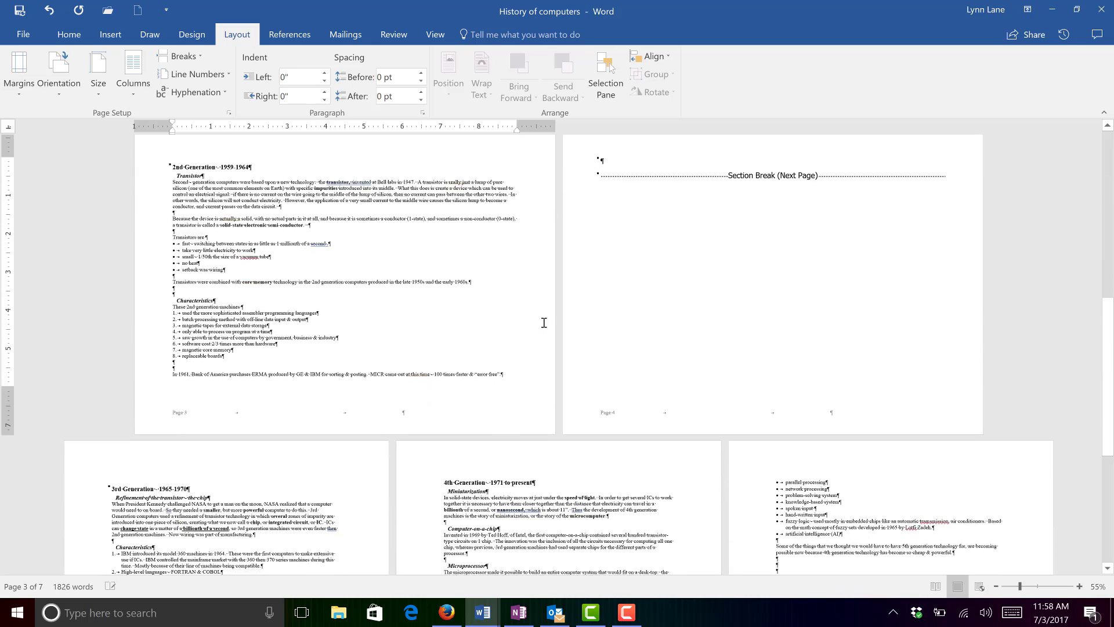
{"action": "scroll", "coordinate": [439, 398], "scroll_direction": "down", "scroll_amount": 3}
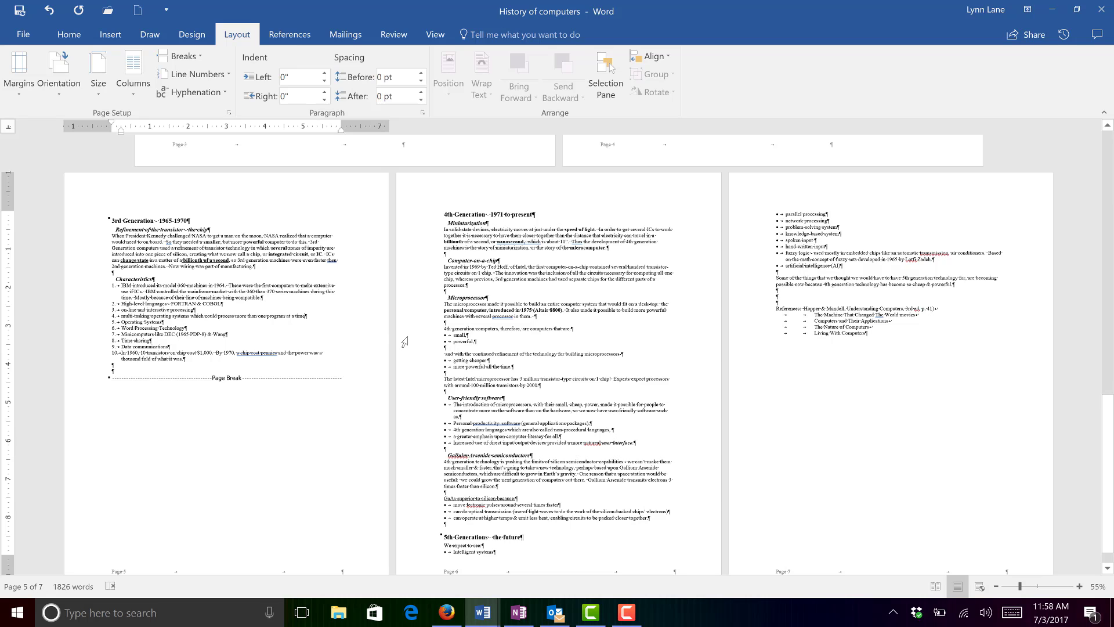
{"action": "scroll", "coordinate": [409, 330], "scroll_direction": "up", "scroll_amount": 15}
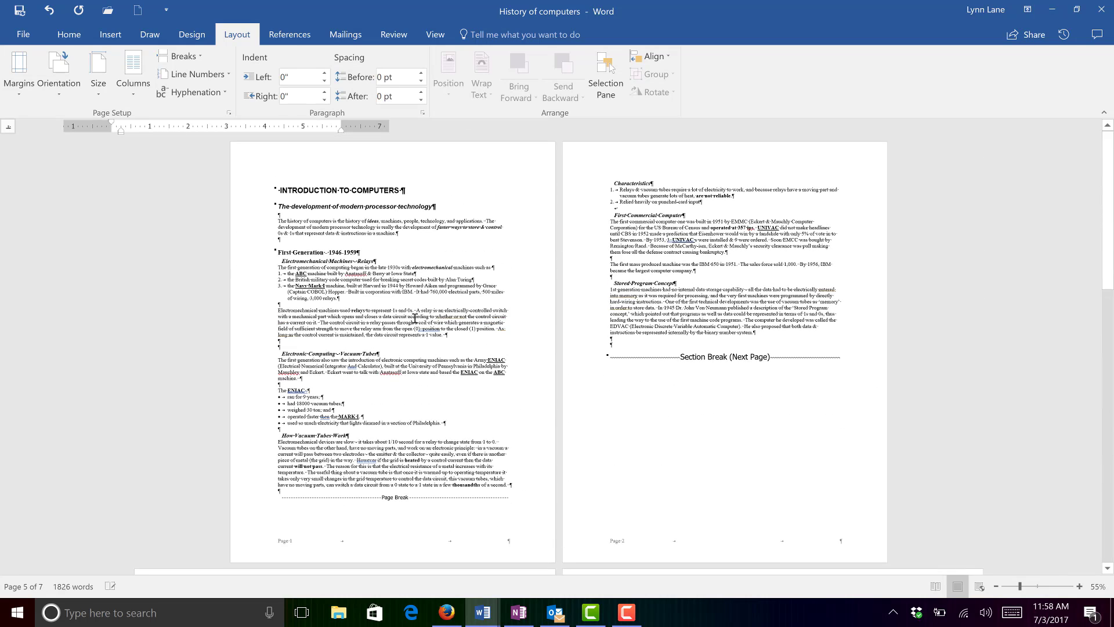
Step: Open the first section's header for editing and enter "First Generation" as its text
{"action": "left_click", "coordinate": [366, 199]}
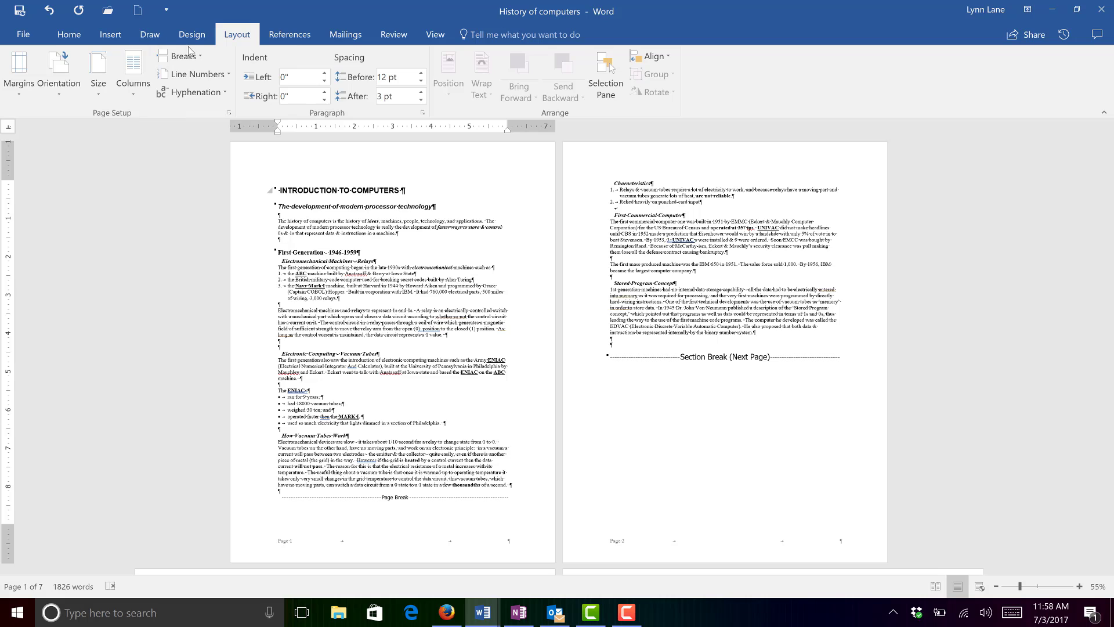
{"action": "left_click", "coordinate": [120, 34]}
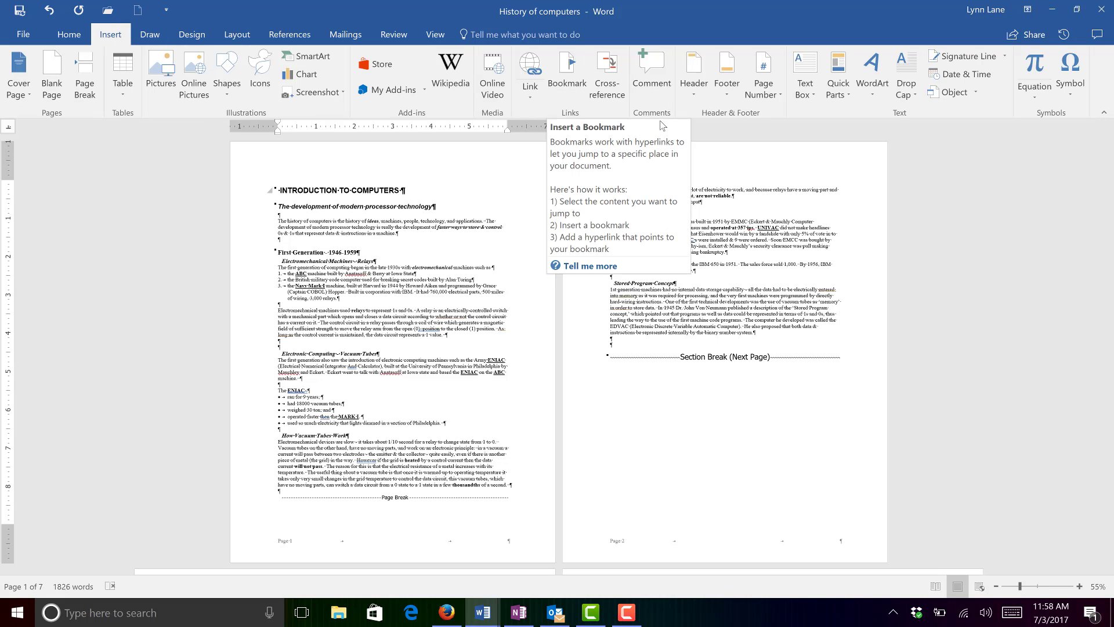
{"action": "left_click", "coordinate": [695, 82]}
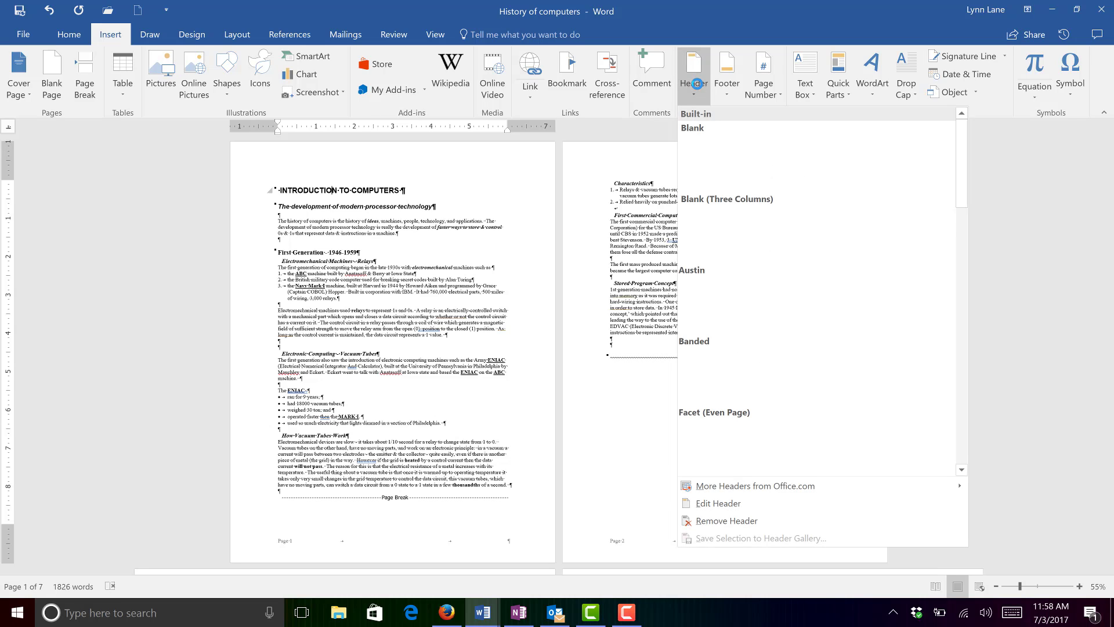
{"action": "left_click", "coordinate": [725, 504]}
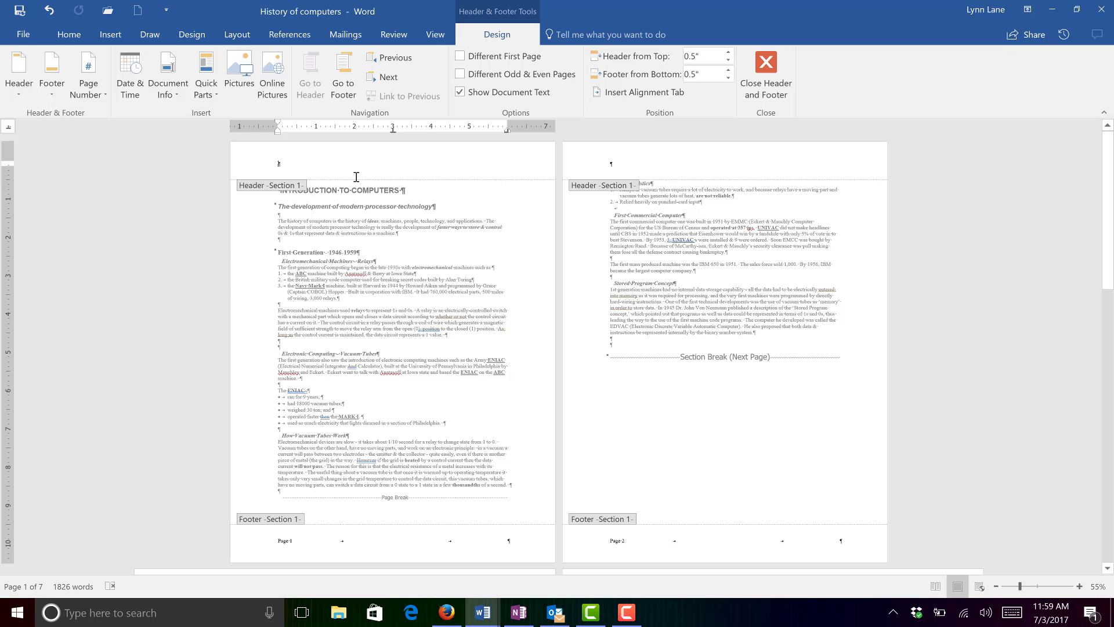
{"action": "type", "text": "c"}
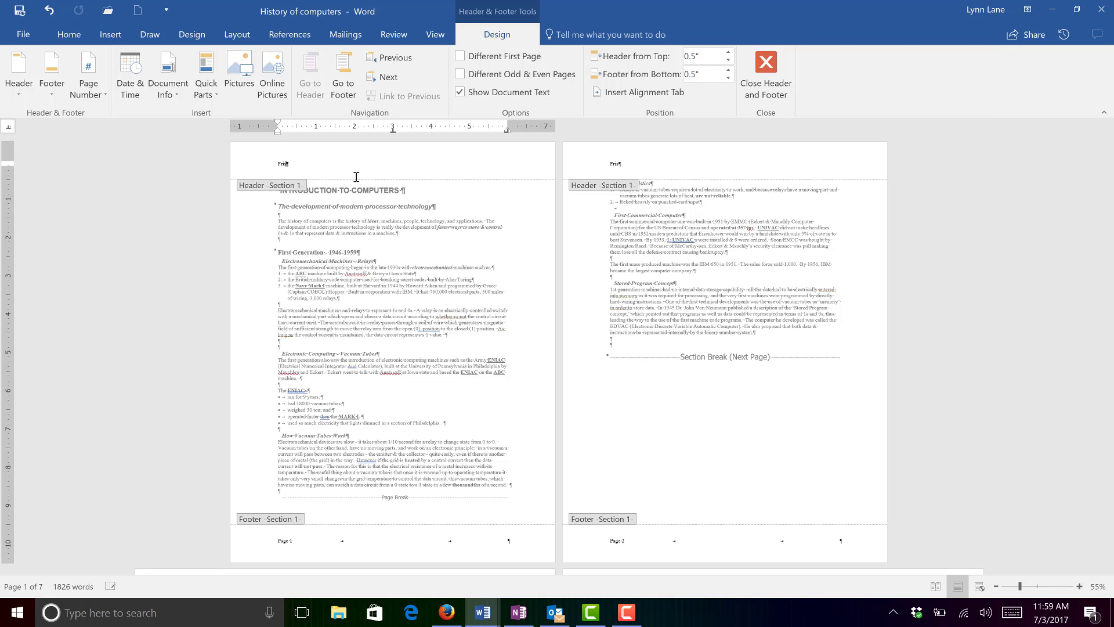
{"action": "type", "text": "neration"}
Step: Unlink the second section's header from the previous section and change its text to "Second Generation"
{"action": "left_click", "coordinate": [388, 78]}
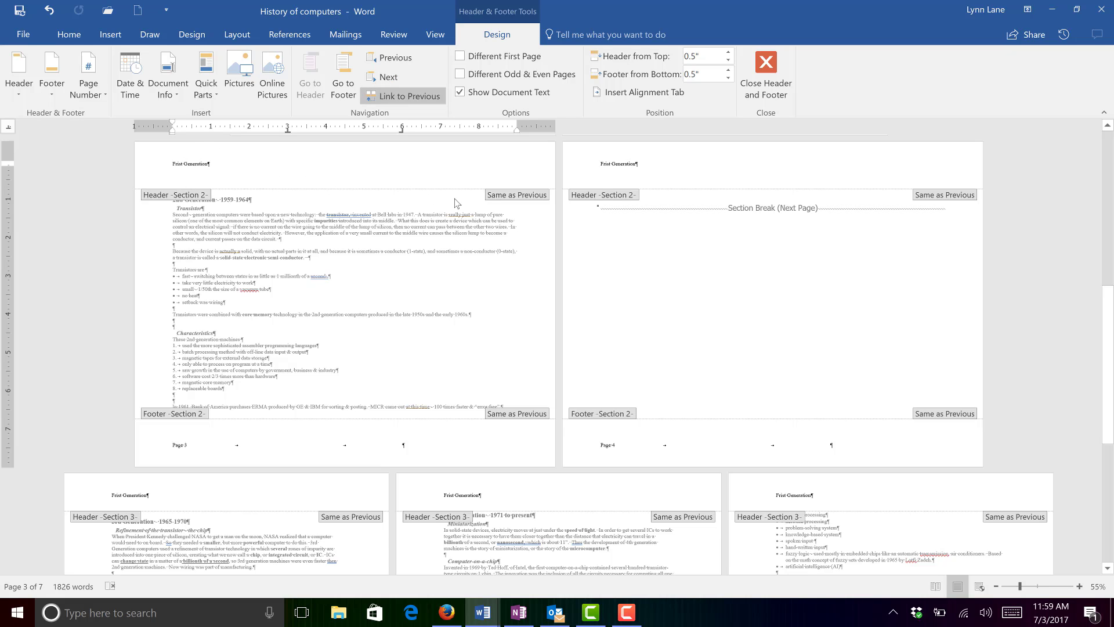
{"action": "left_click", "coordinate": [391, 98]}
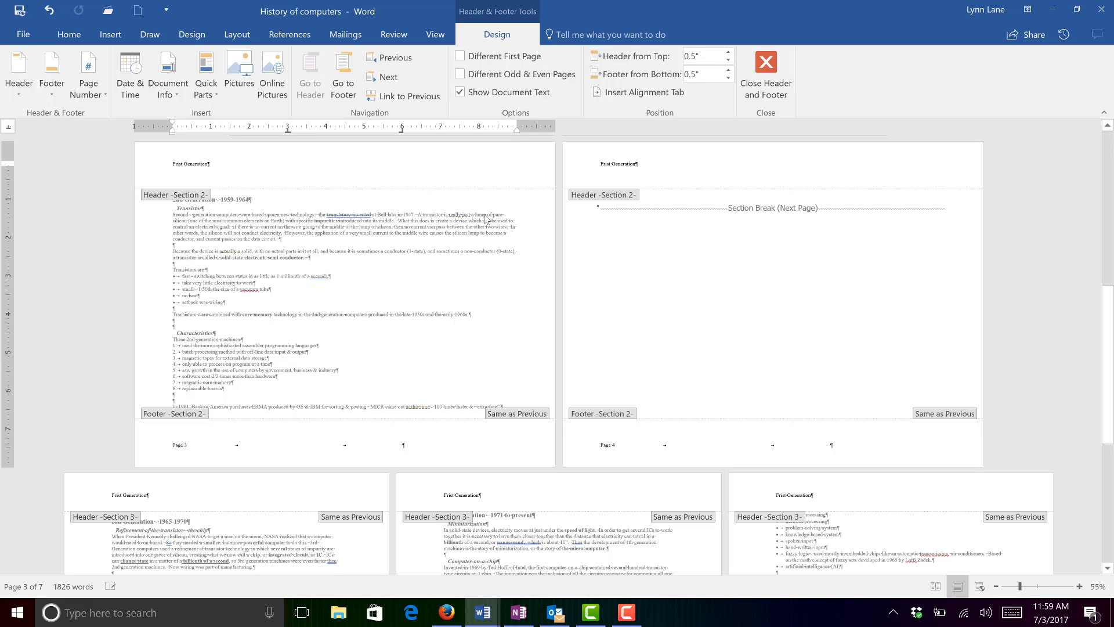
{"action": "double_click", "coordinate": [175, 165]}
{"action": "type", "text": "Second"}
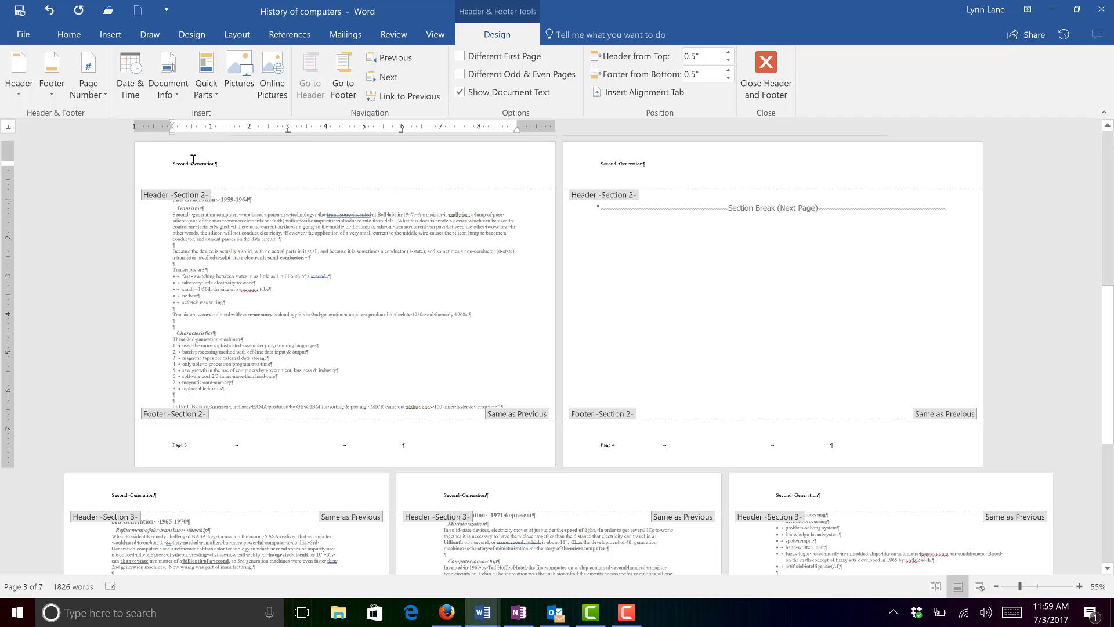
Step: Unlink the third section's header from the previous section and change its text to "Third Generation"
{"action": "left_click", "coordinate": [386, 79]}
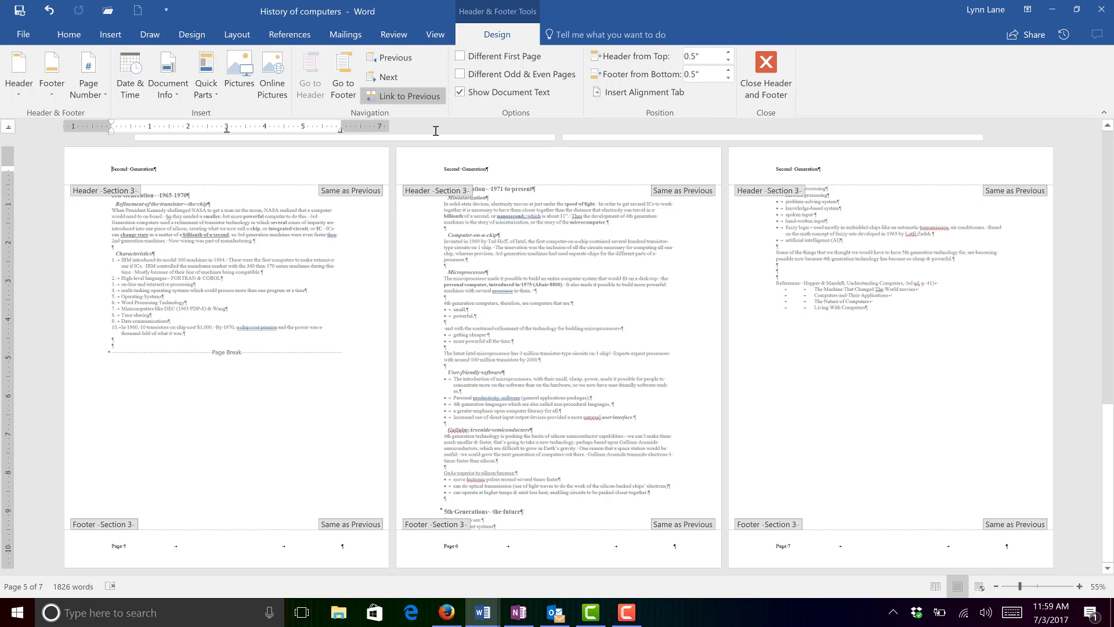
{"action": "left_click", "coordinate": [426, 99]}
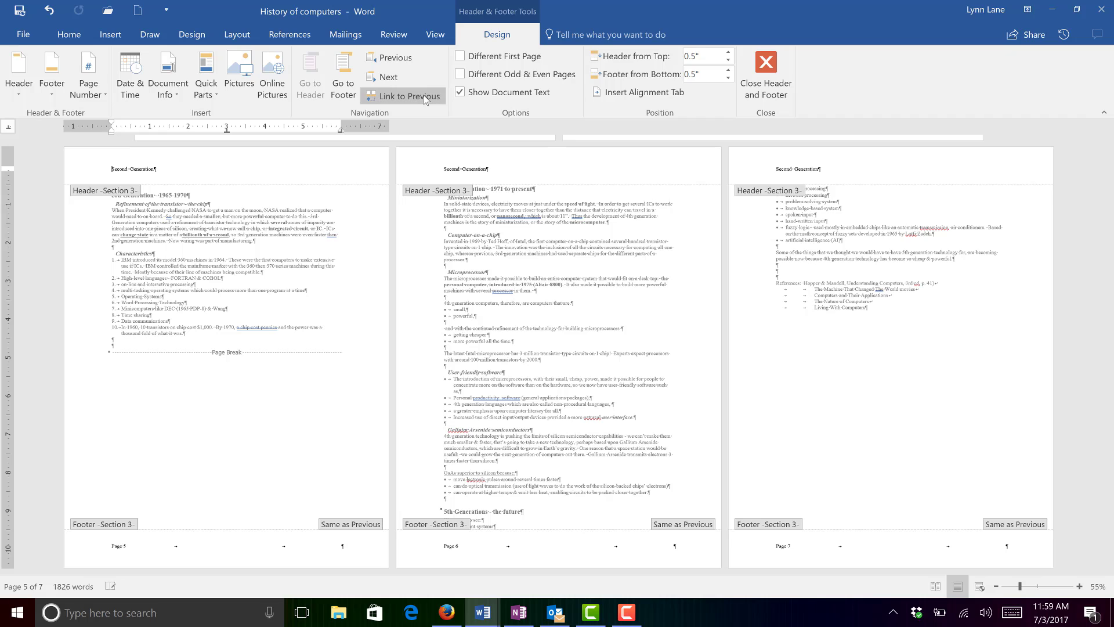
{"action": "double_click", "coordinate": [121, 170]}
{"action": "type", "text": "Th"}
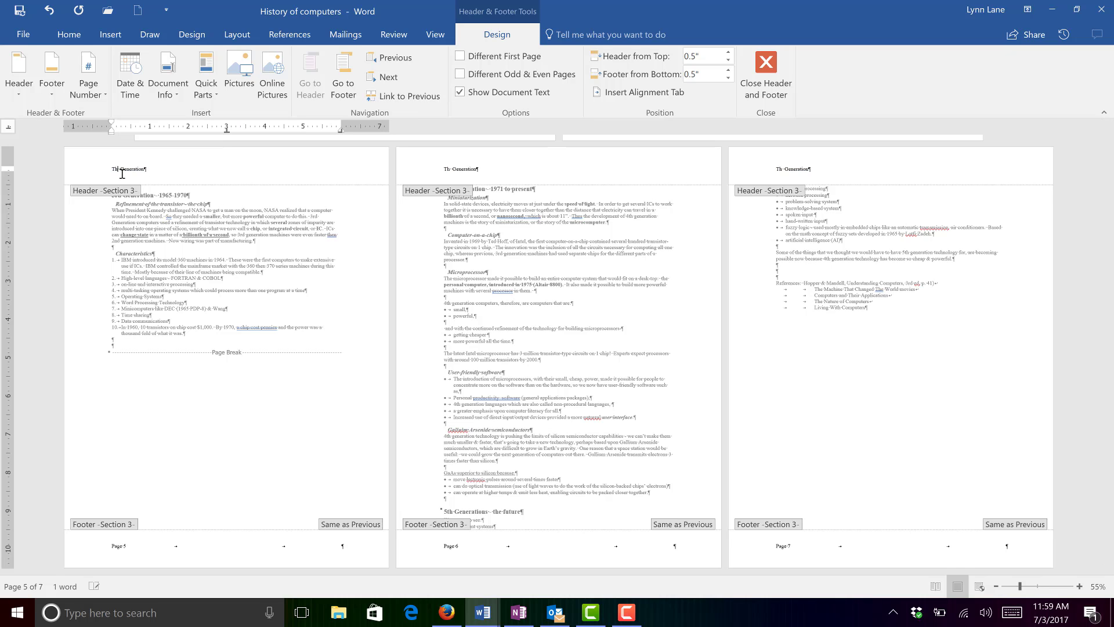
{"action": "type", "text": "ird"}
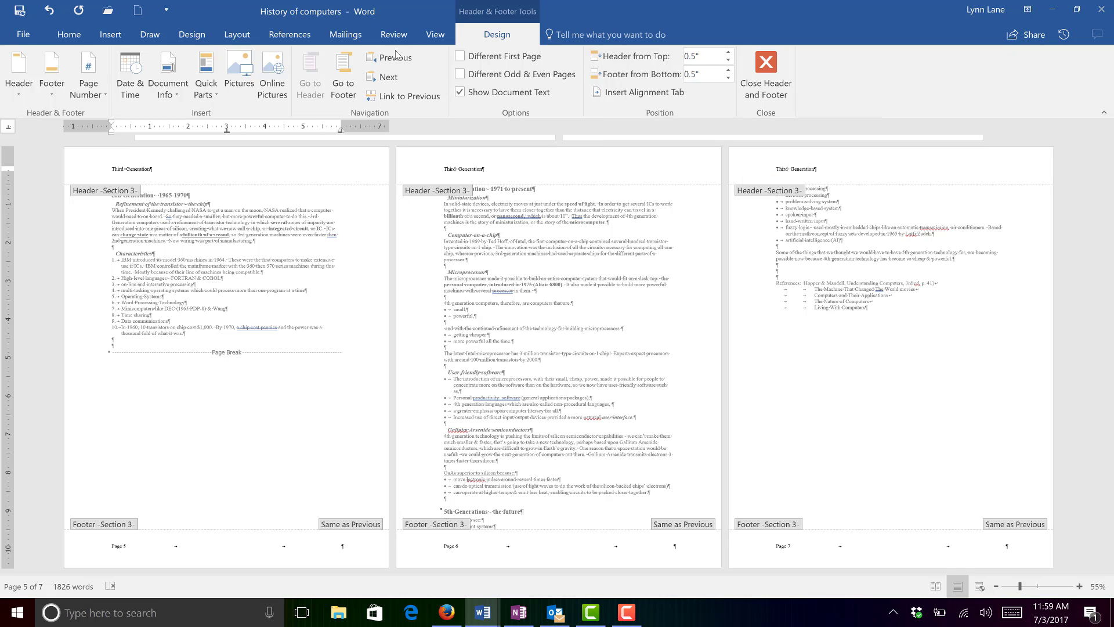
Step: Go to the first section's footer and delete its entire page number line
{"action": "left_click", "coordinate": [344, 75]}
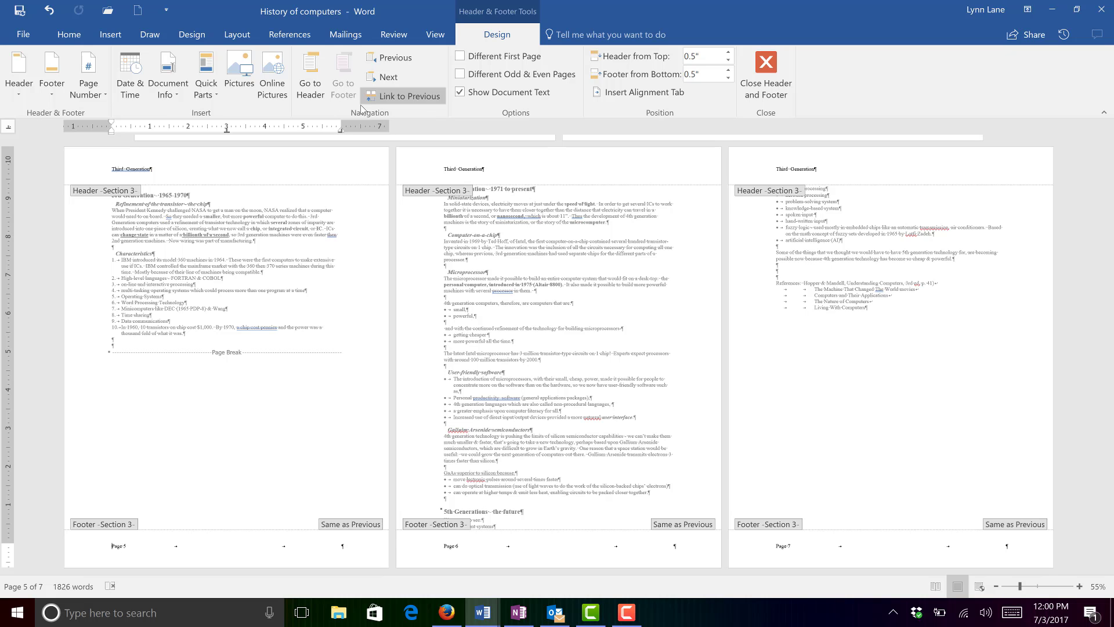
{"action": "left_click", "coordinate": [378, 60]}
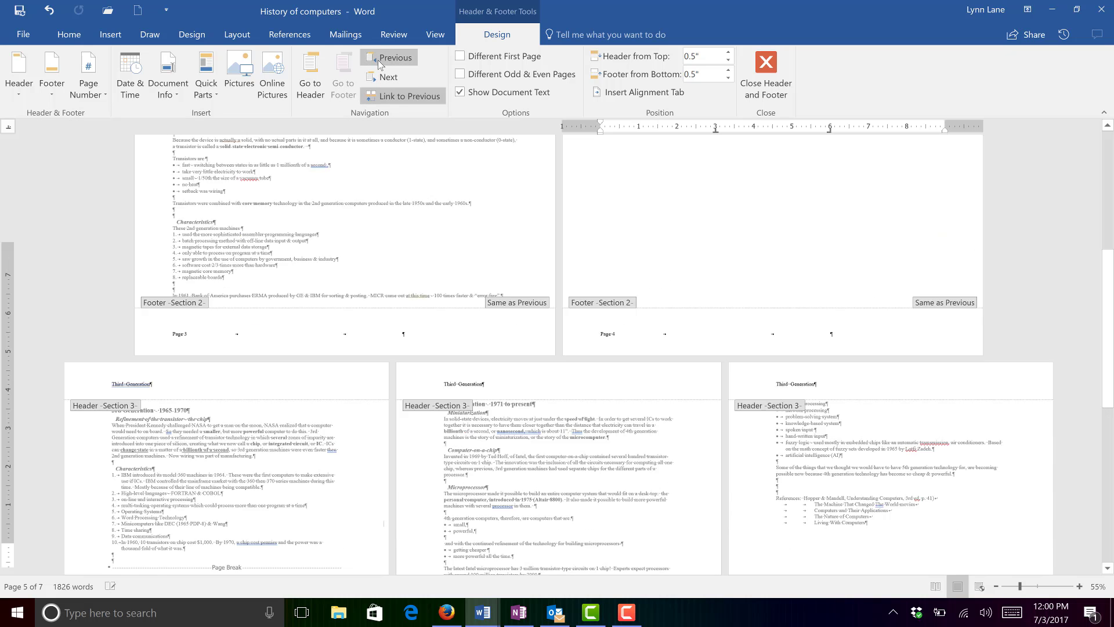
{"action": "left_click", "coordinate": [378, 60]}
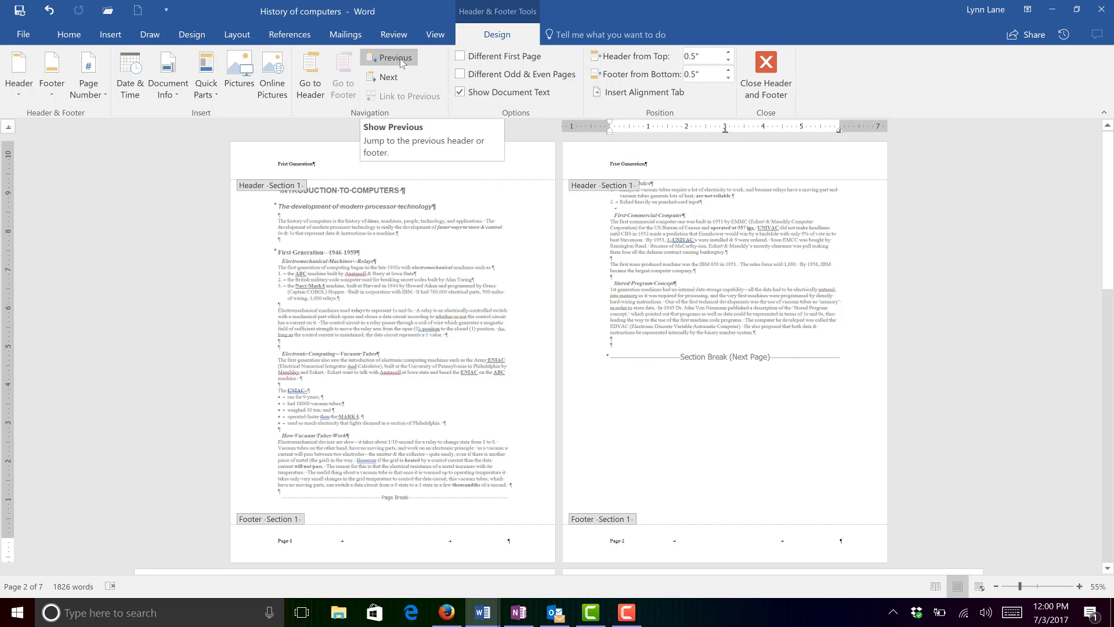
{"action": "left_click", "coordinate": [310, 549]}
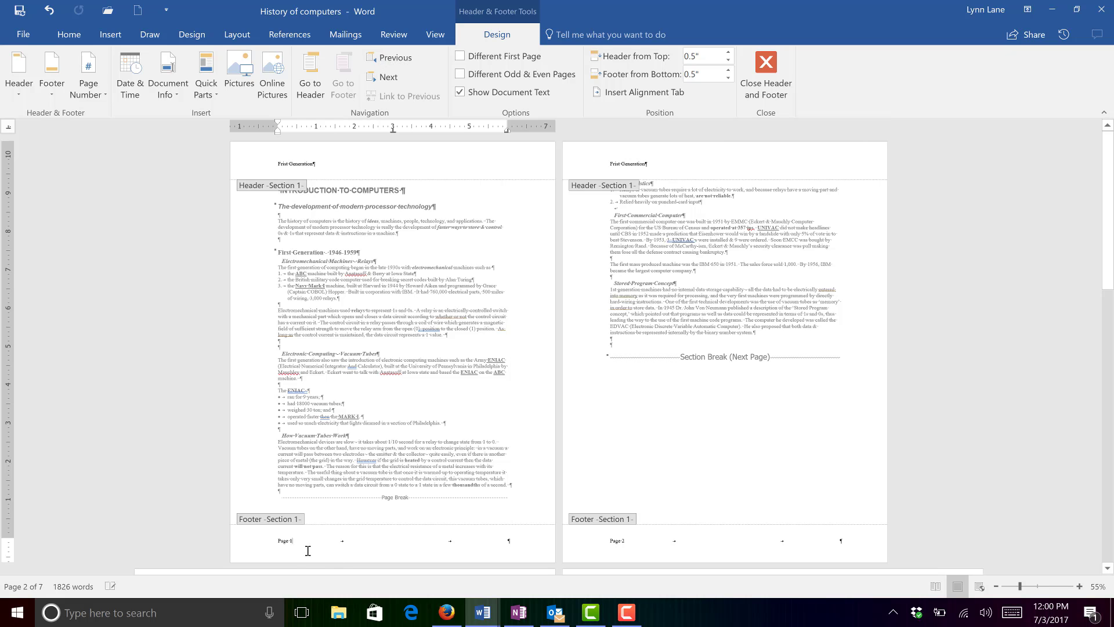
{"action": "scroll", "coordinate": [261, 566], "scroll_direction": "down", "scroll_amount": 1}
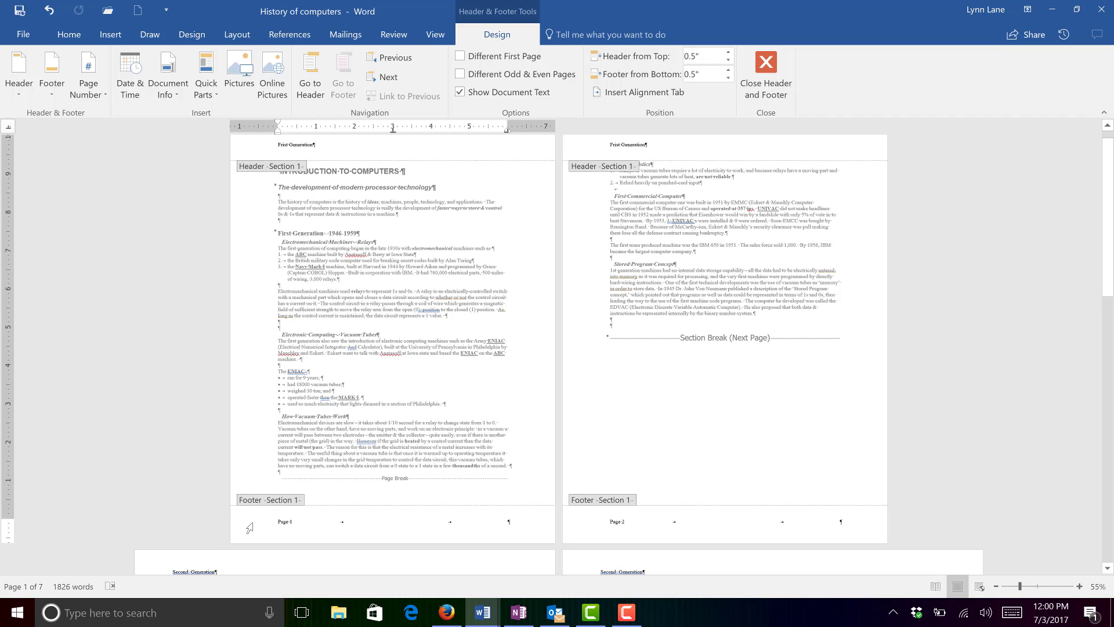
{"action": "left_click", "coordinate": [247, 525]}
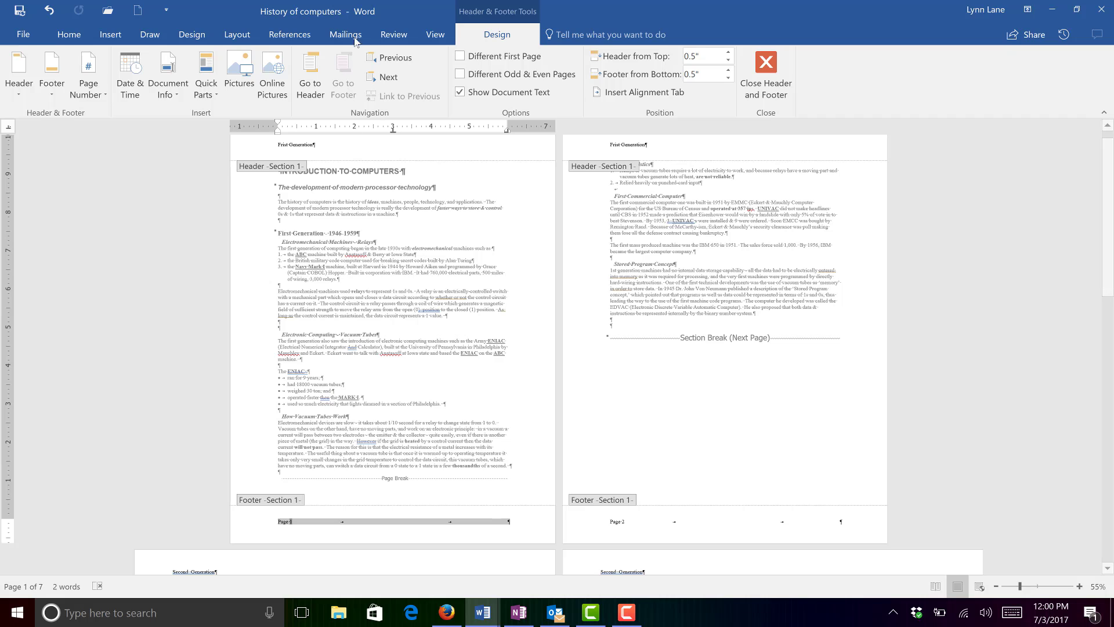
{"action": "key", "text": "Delete"}
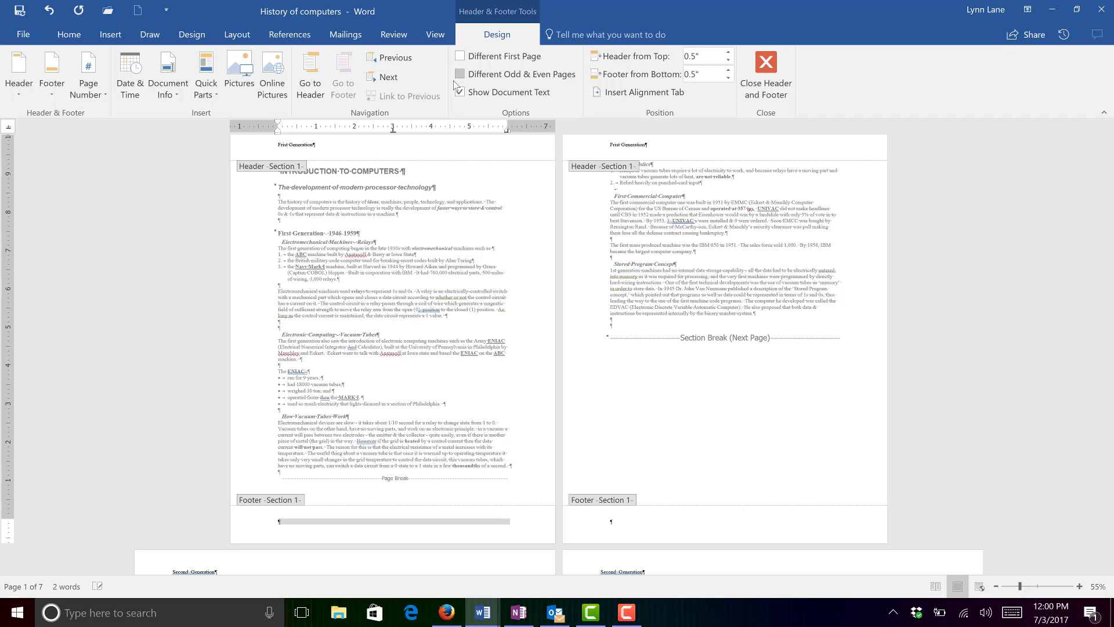
Step: Enter "Page" in the second section's footer and insert a Plain Number page number at the current position after it
{"action": "left_click", "coordinate": [381, 79]}
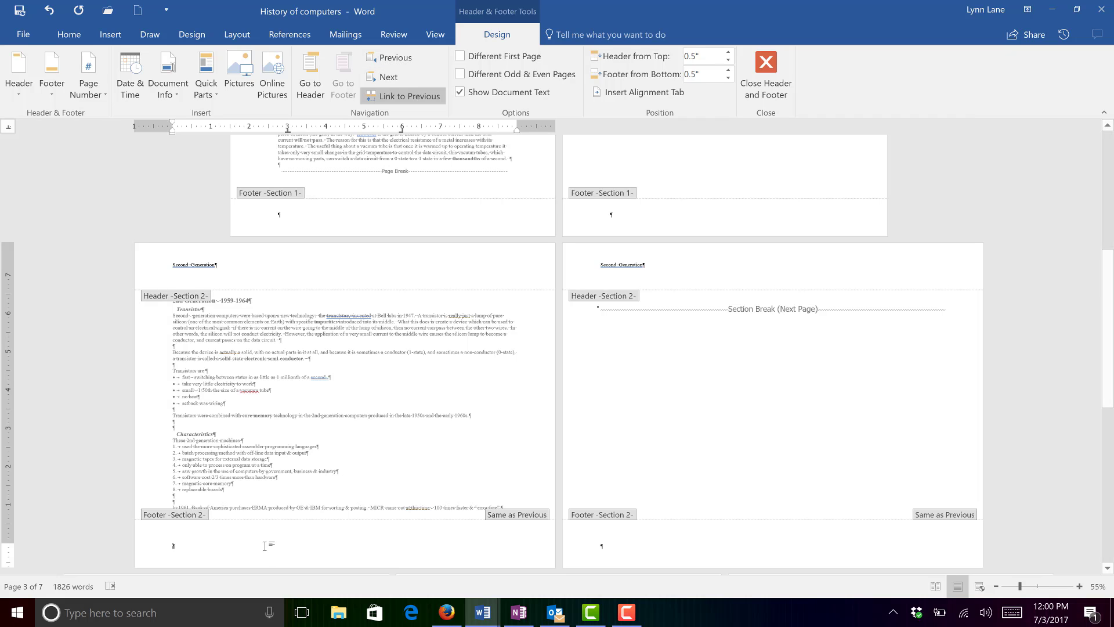
{"action": "type", "text": "Page"}
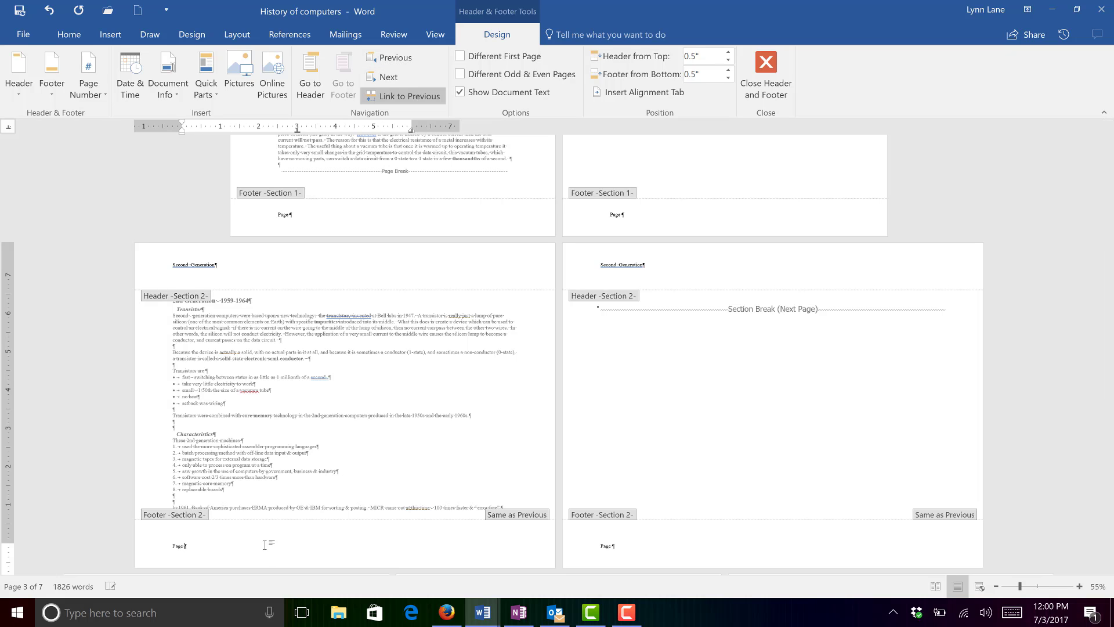
{"action": "left_click", "coordinate": [95, 93]}
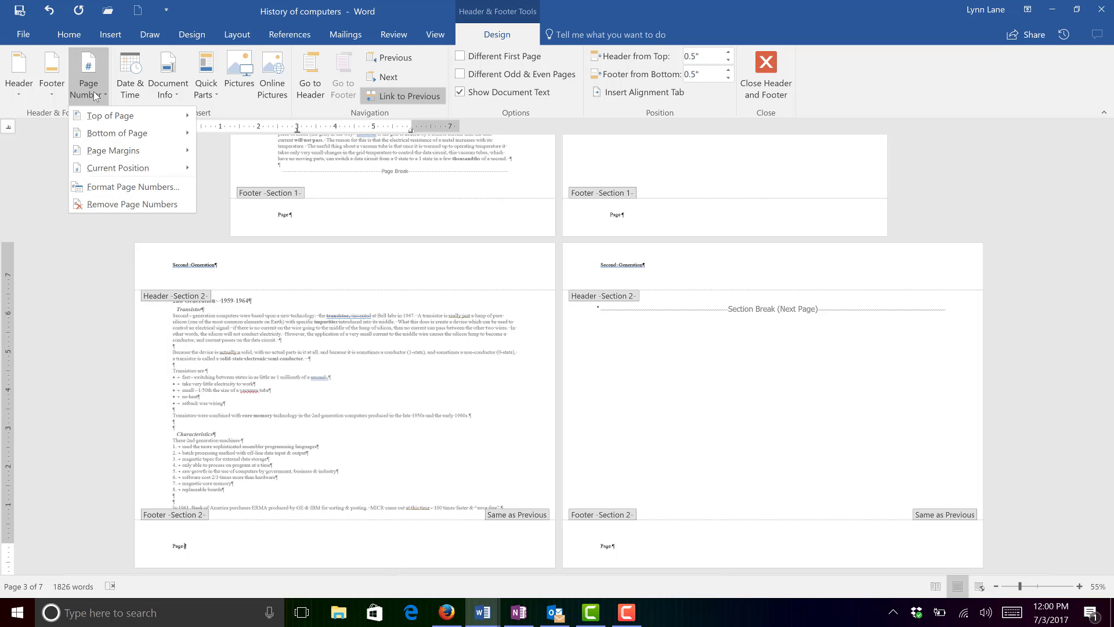
{"action": "mouse_move", "coordinate": [108, 168]}
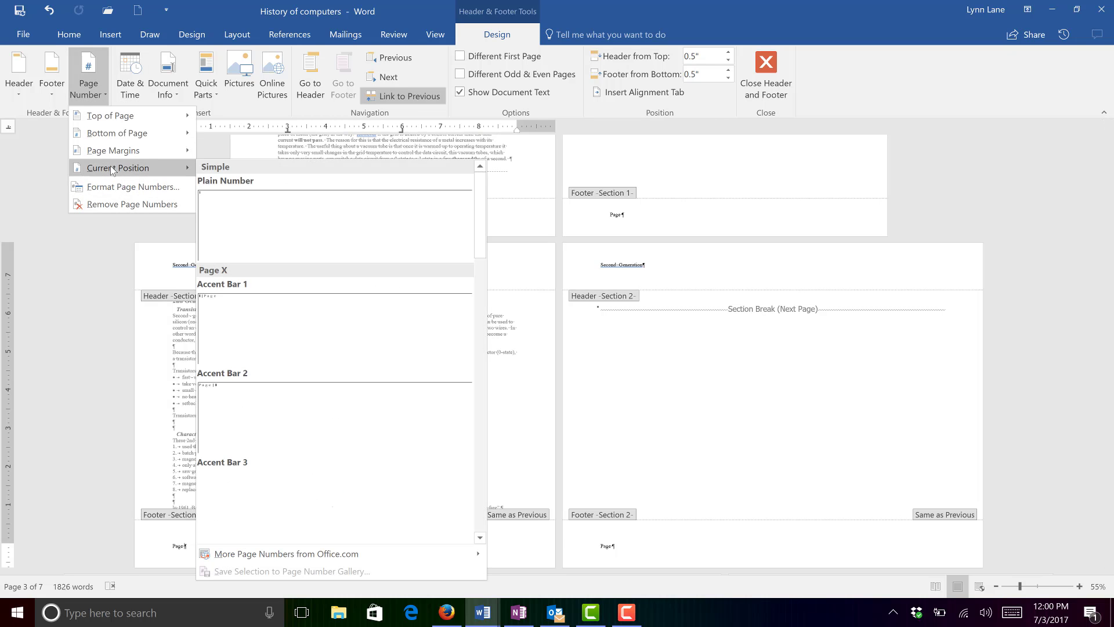
{"action": "left_click", "coordinate": [275, 224]}
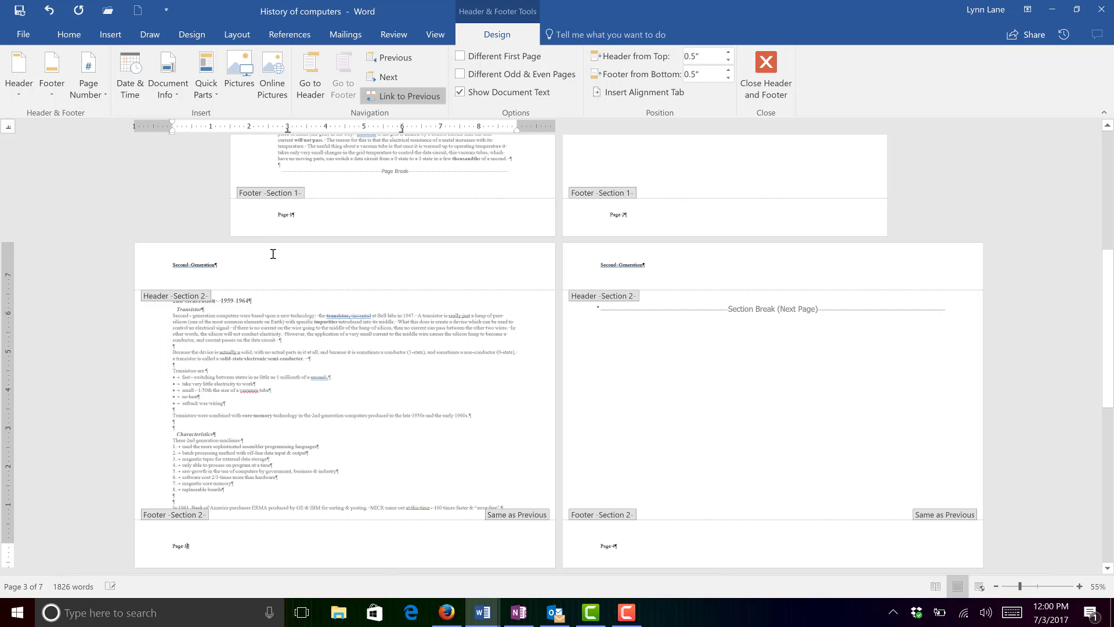
Step: Format the second section's page numbers to start at 1 instead of continuing from the previous section
{"action": "left_click", "coordinate": [1079, 586]}
{"action": "left_click", "coordinate": [1079, 586]}
{"action": "left_click", "coordinate": [1079, 586]}
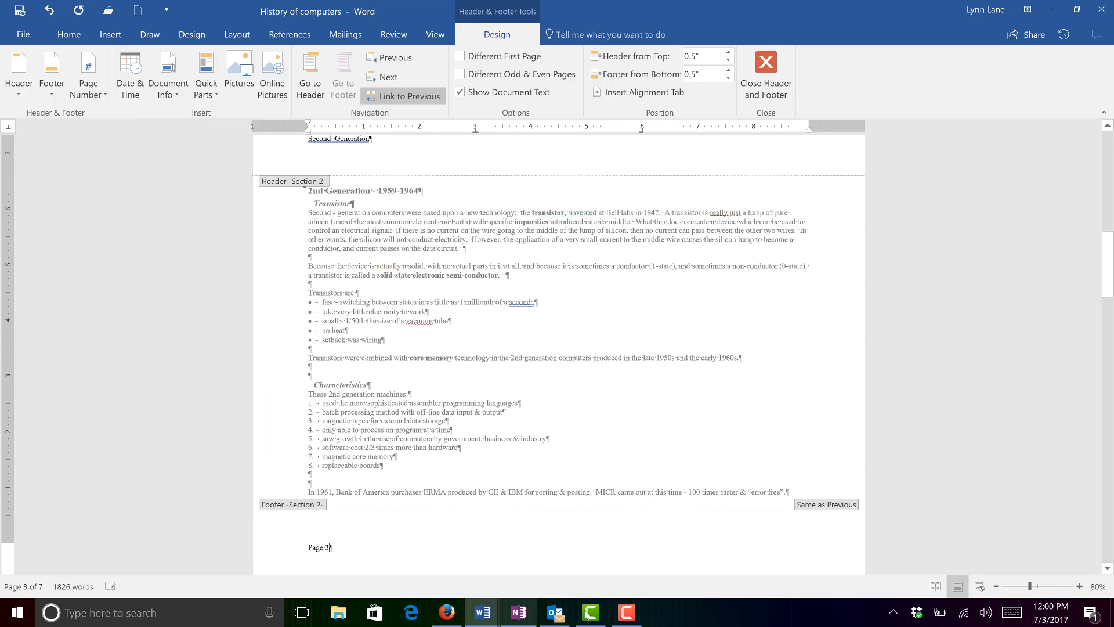
{"action": "left_click", "coordinate": [88, 98]}
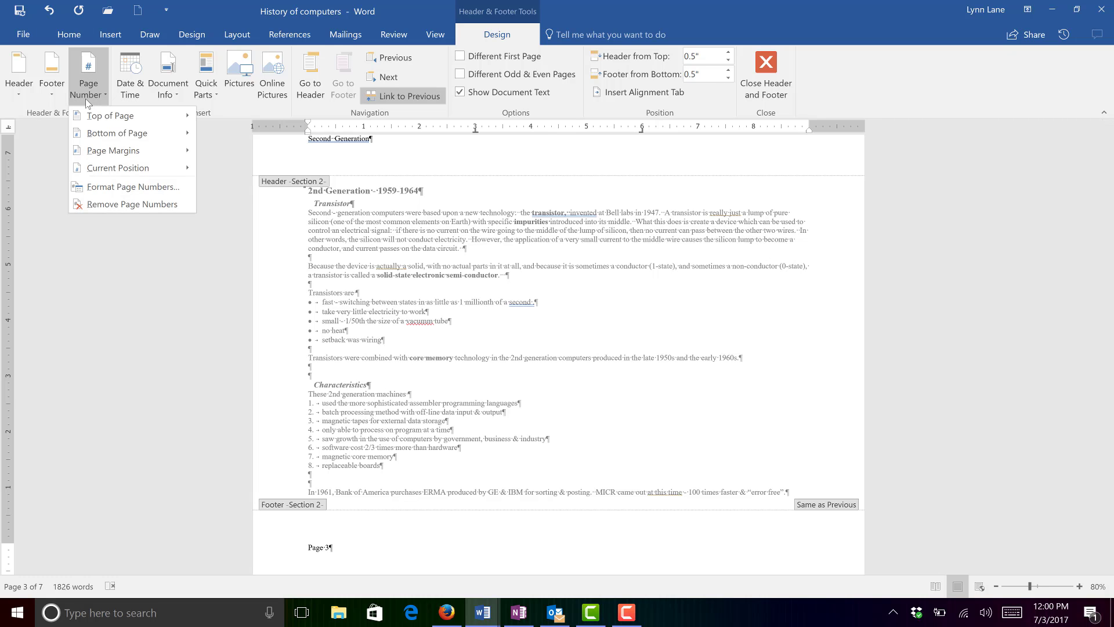
{"action": "left_click", "coordinate": [102, 190]}
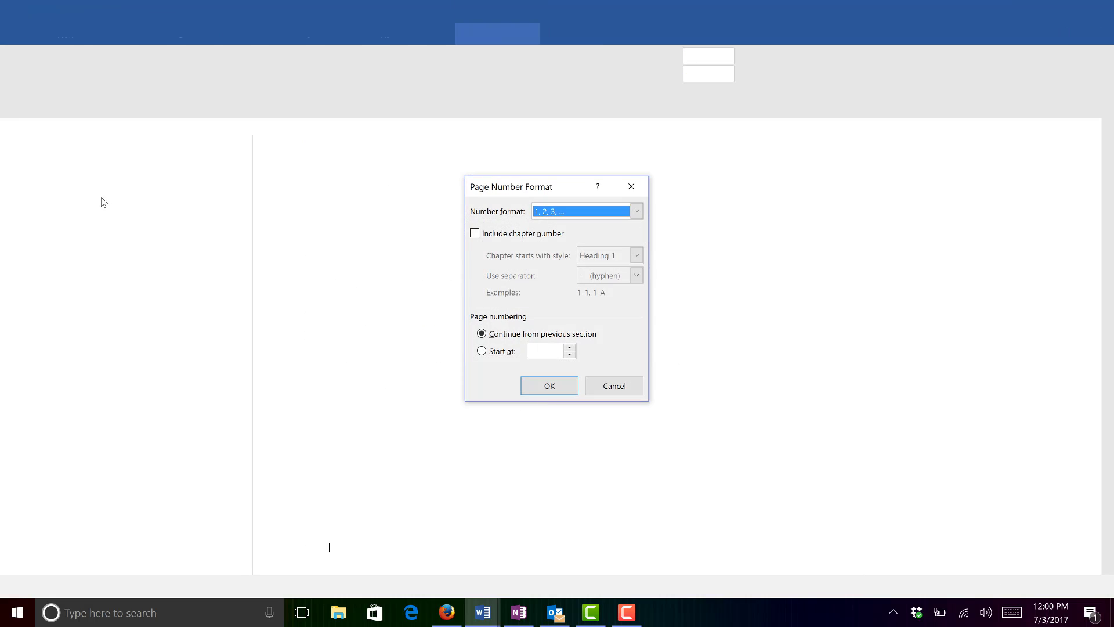
{"action": "left_click", "coordinate": [481, 351]}
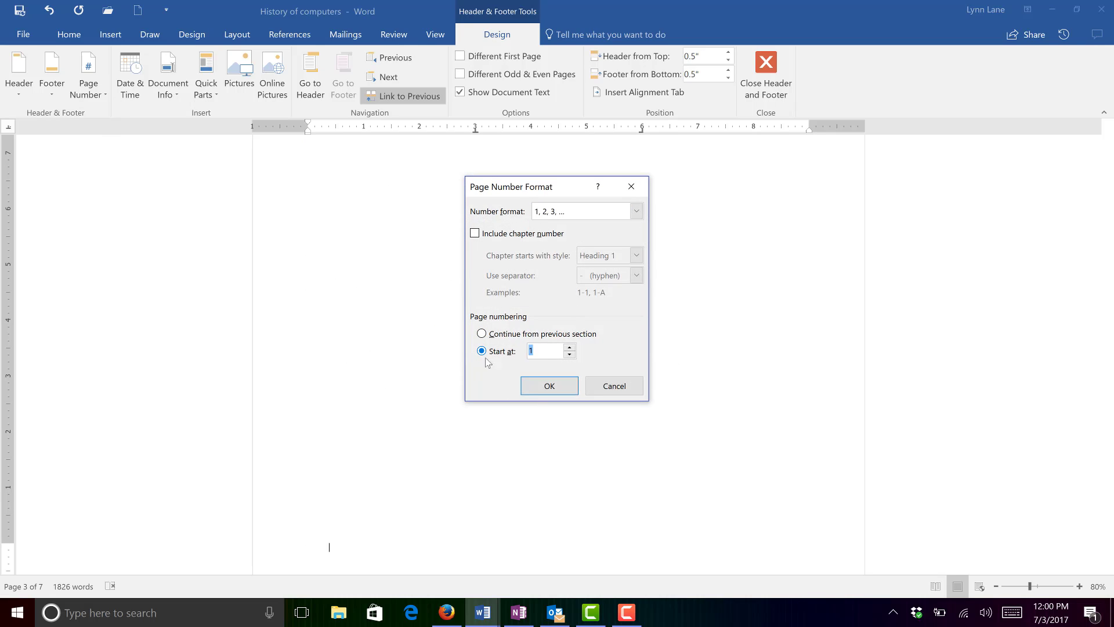
{"action": "left_click", "coordinate": [566, 387]}
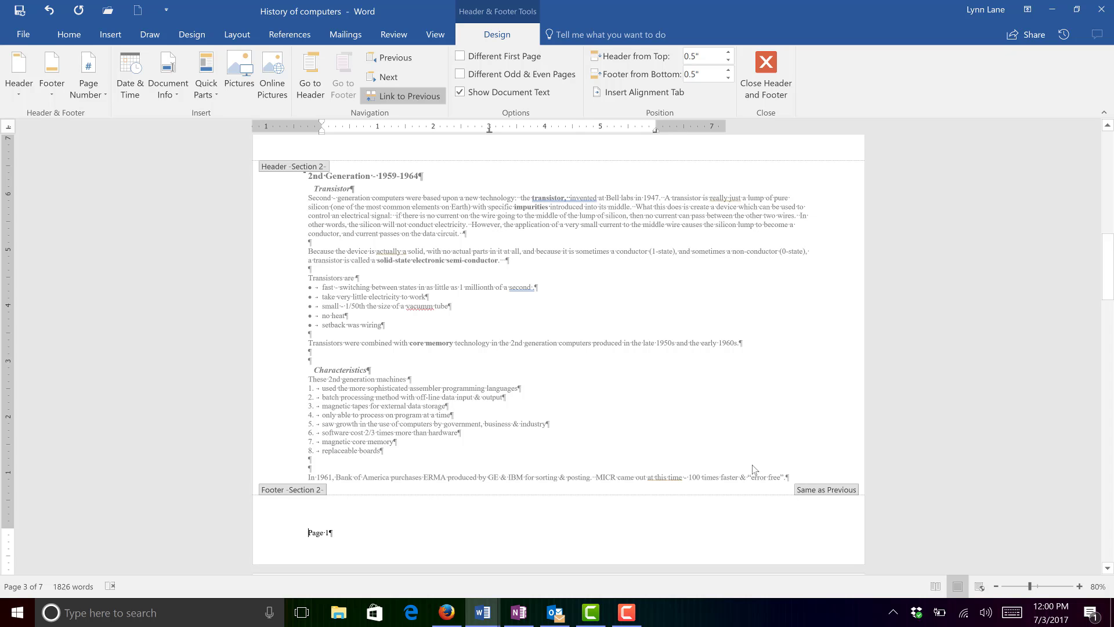
Step: Unlink the second section's footer from the previous section and delete the page number text from the first section's footer
{"action": "left_click", "coordinate": [409, 98]}
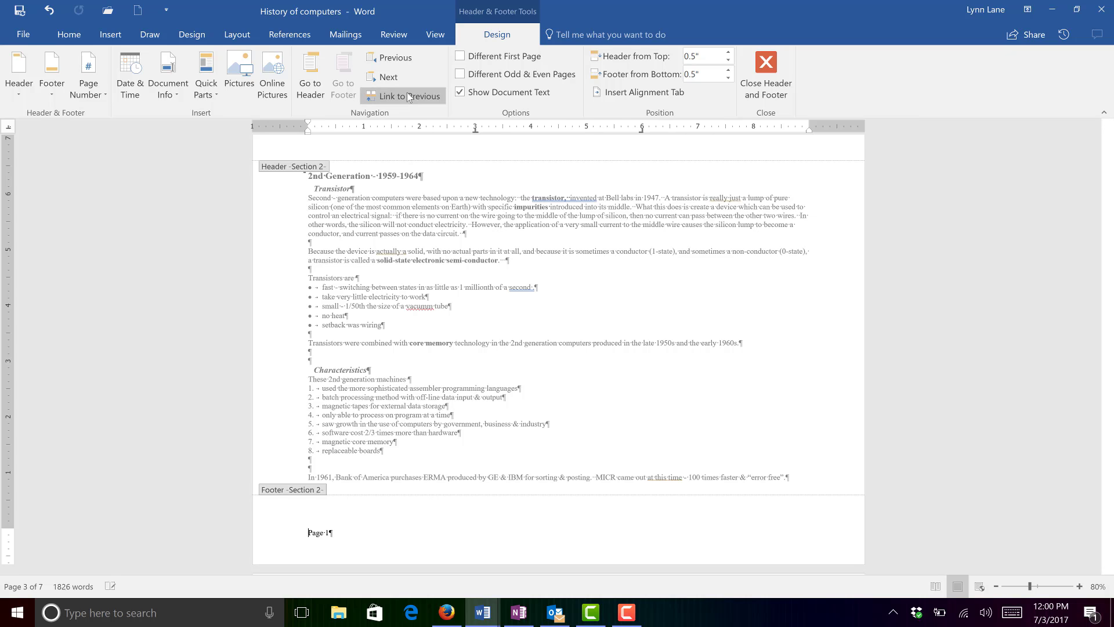
{"action": "left_click", "coordinate": [390, 57]}
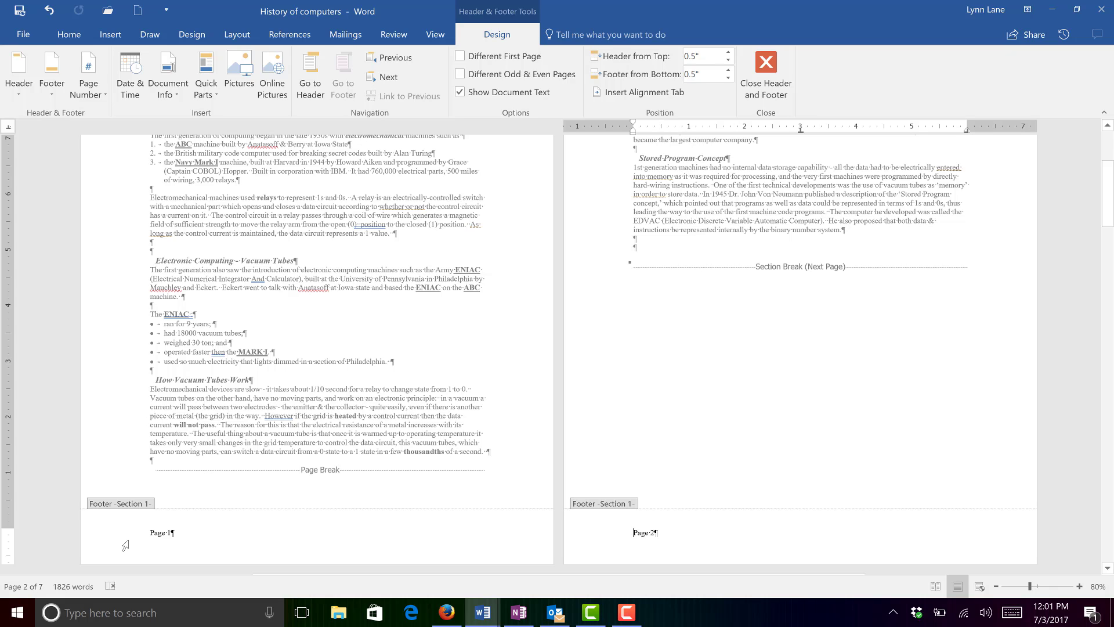
{"action": "left_click", "coordinate": [125, 546]}
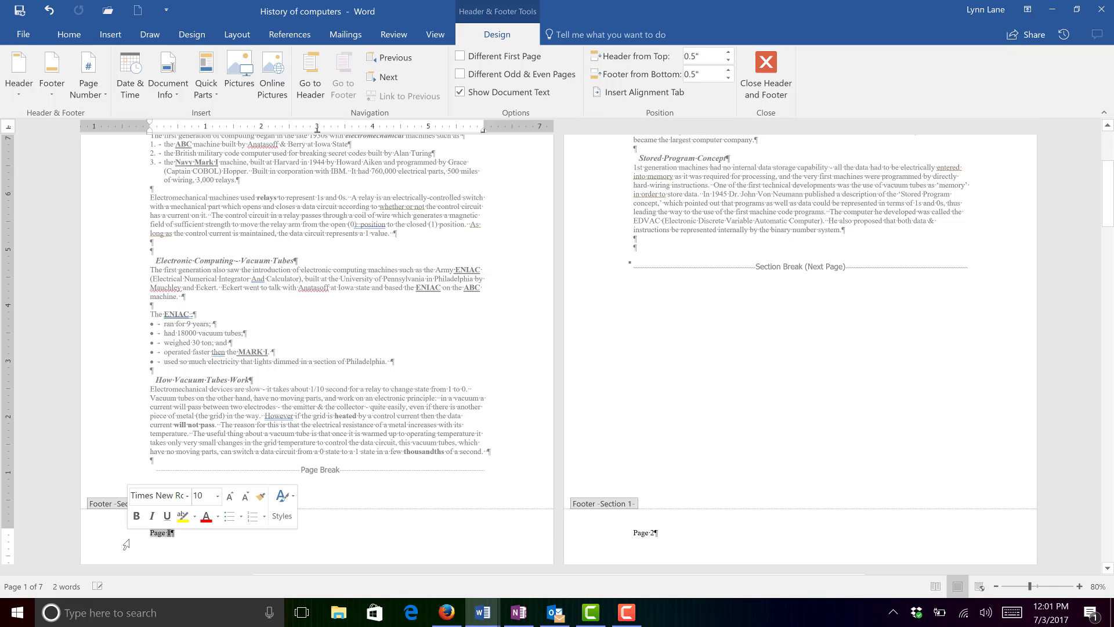
{"action": "key", "text": "Delete"}
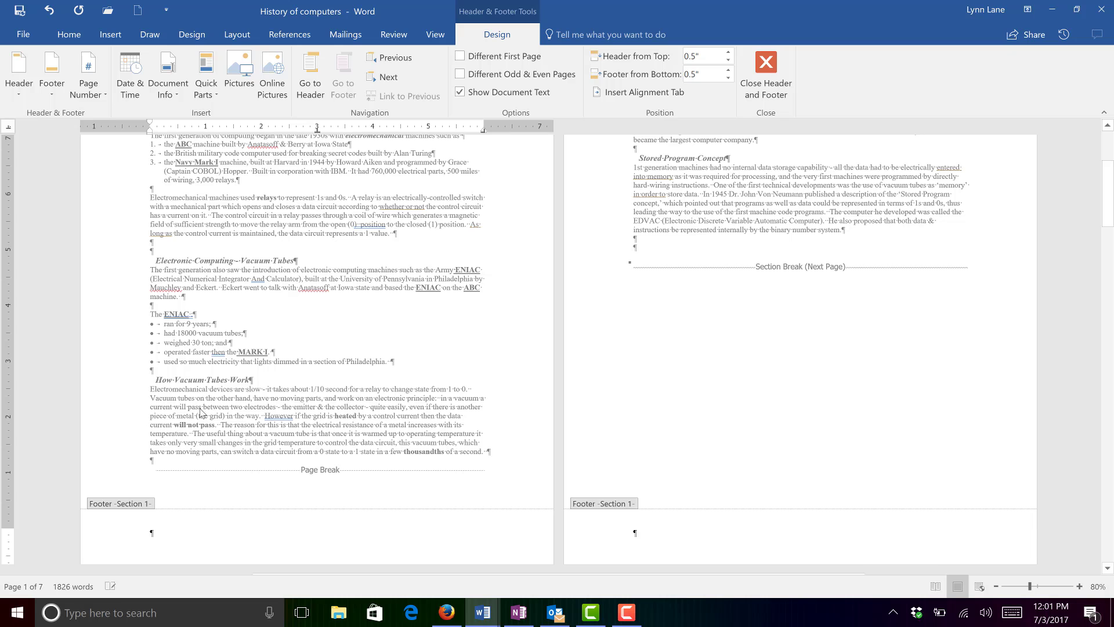
Step: Unlink the third section's footer from the previous section and set its page numbering to start at 1
{"action": "left_click", "coordinate": [384, 77]}
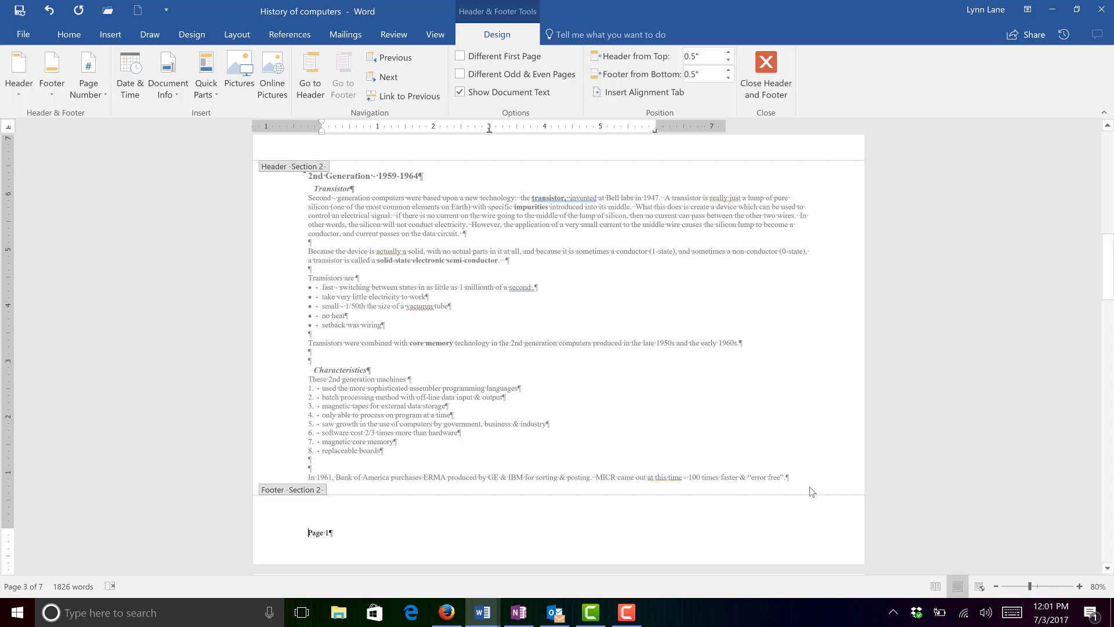
{"action": "left_click", "coordinate": [380, 77]}
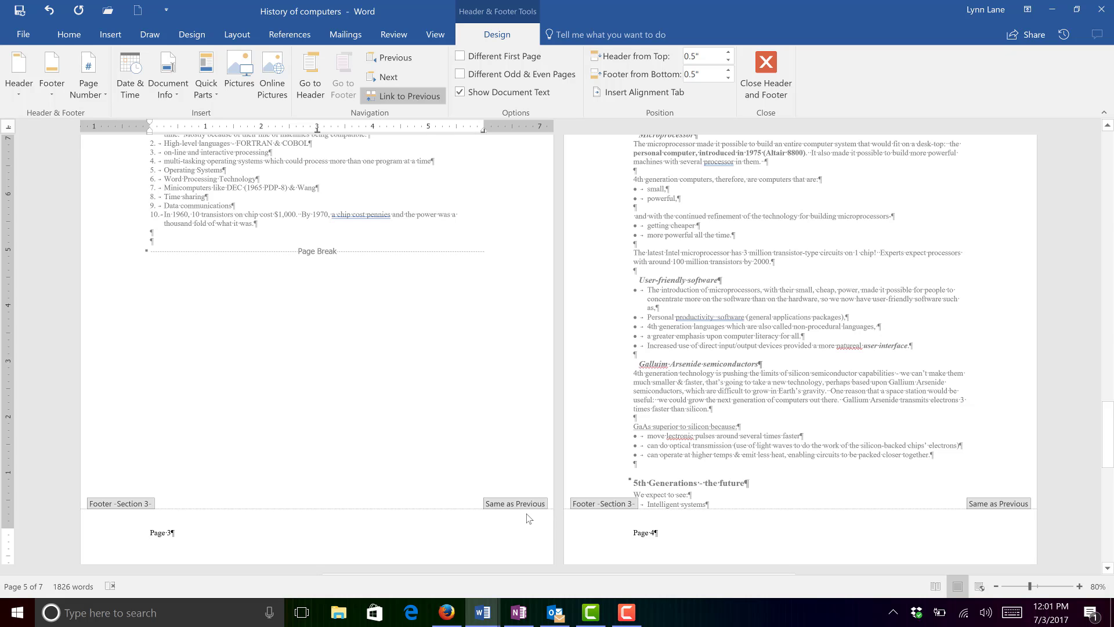
{"action": "left_click", "coordinate": [398, 97]}
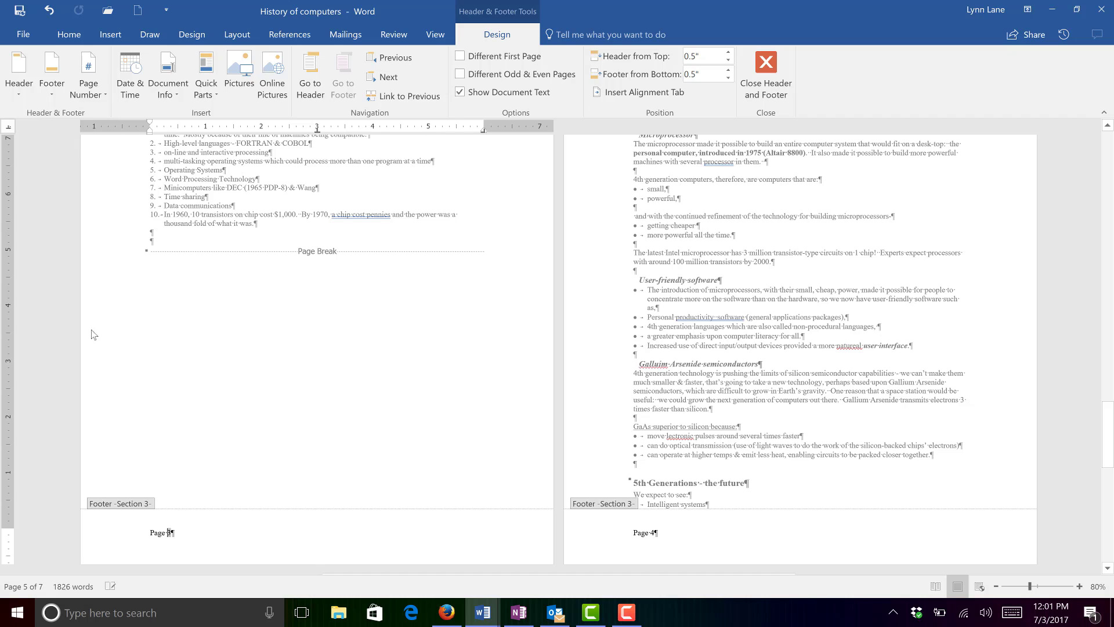
{"action": "left_click", "coordinate": [84, 88]}
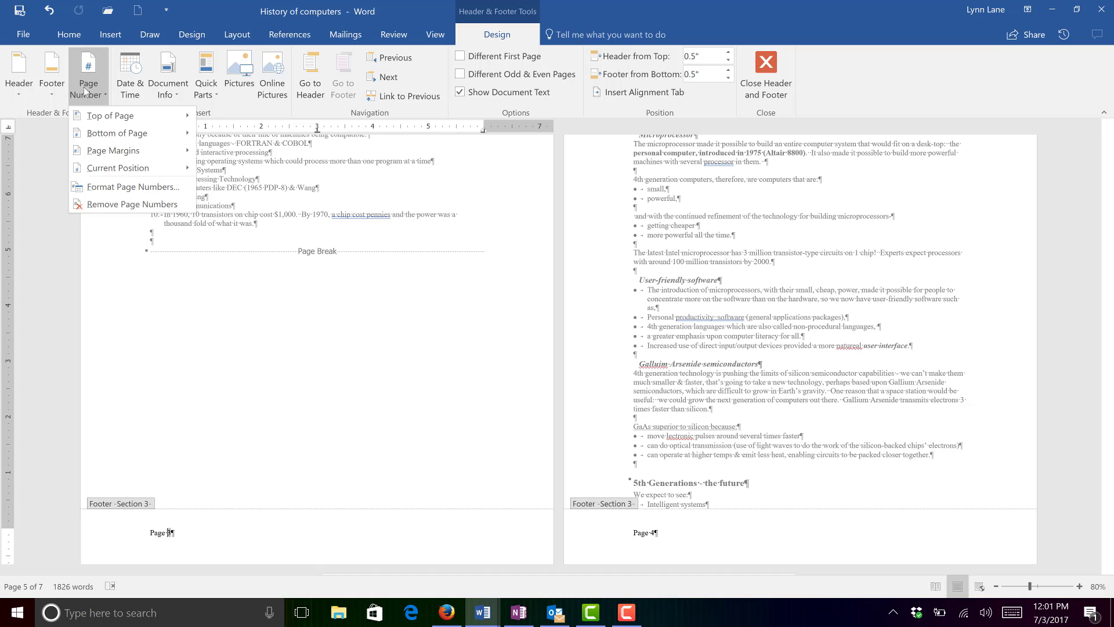
{"action": "left_click", "coordinate": [133, 186]}
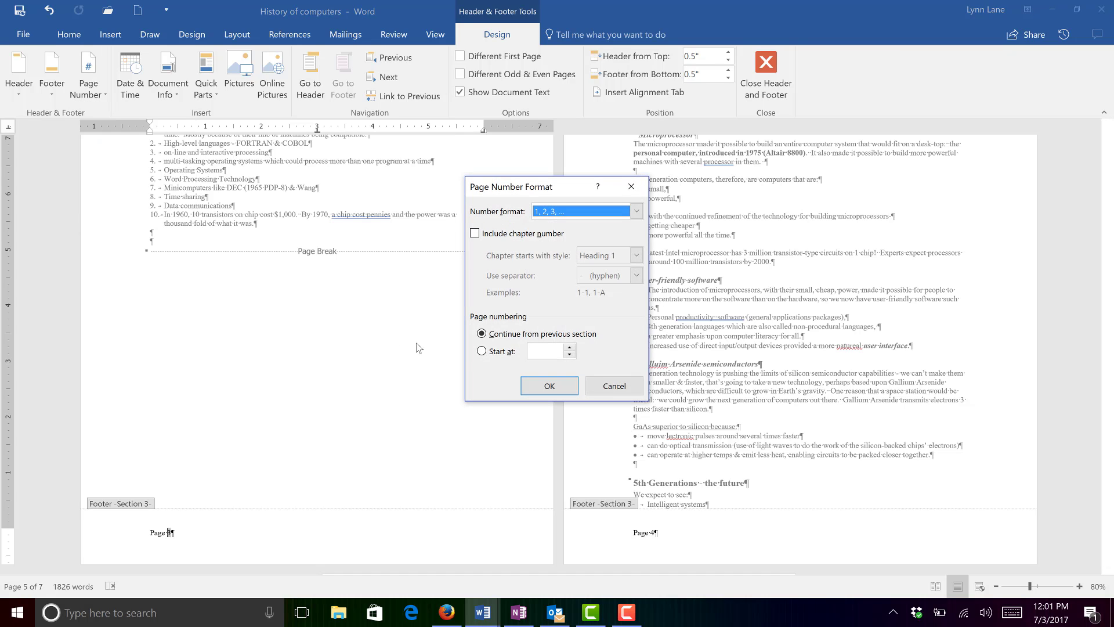
{"action": "left_click", "coordinate": [482, 351]}
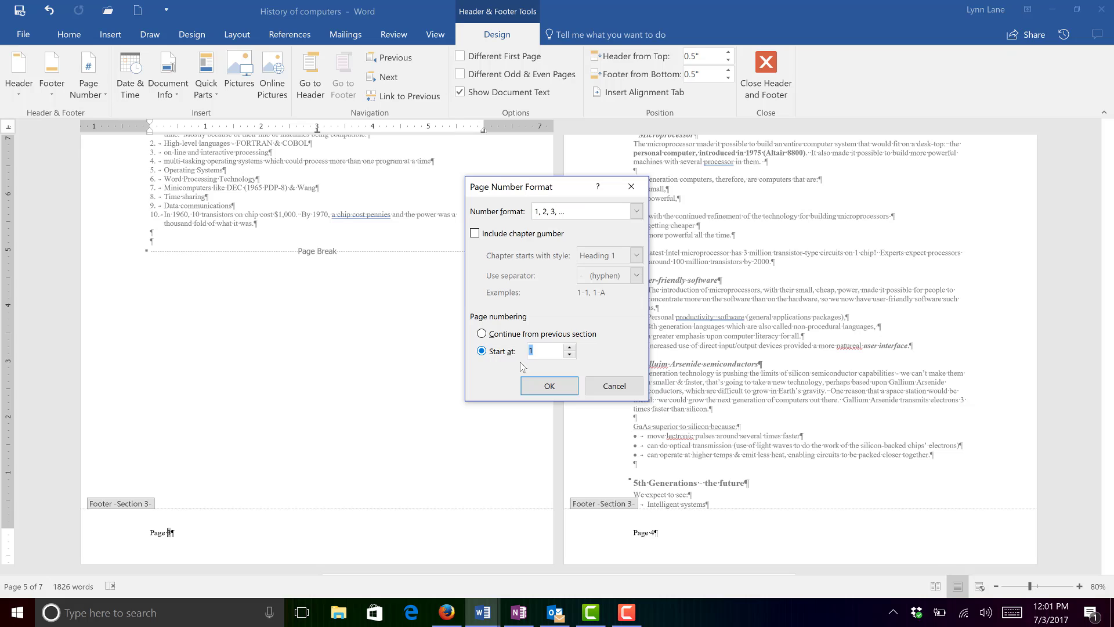
{"action": "left_click", "coordinate": [557, 389]}
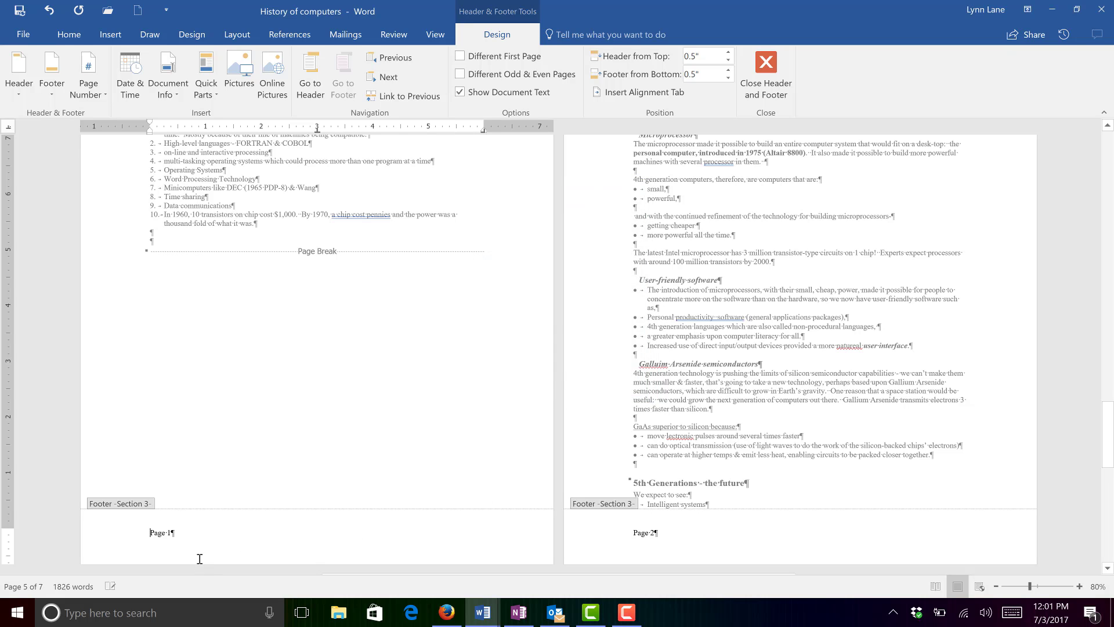